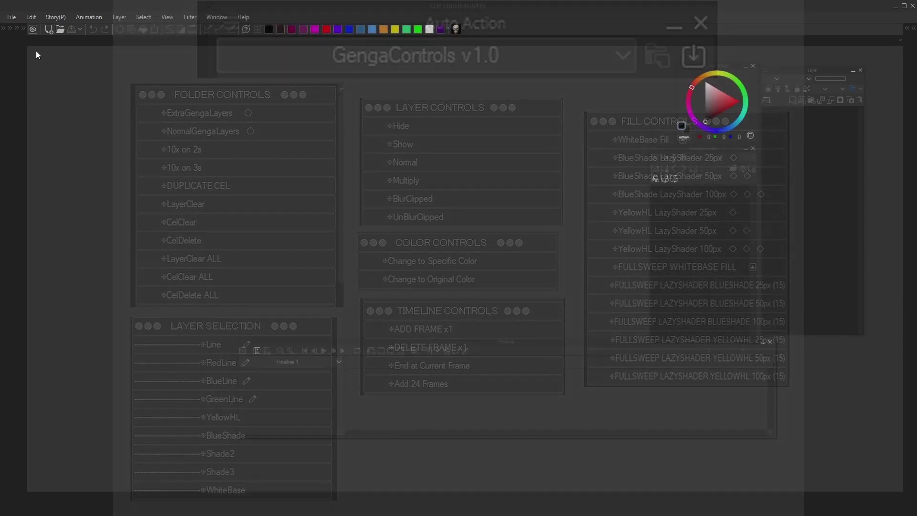
# Show the Auto Action palette and import the set file GengaControls v1.0.laf from Downloads.
pyautogui.click(217, 17)
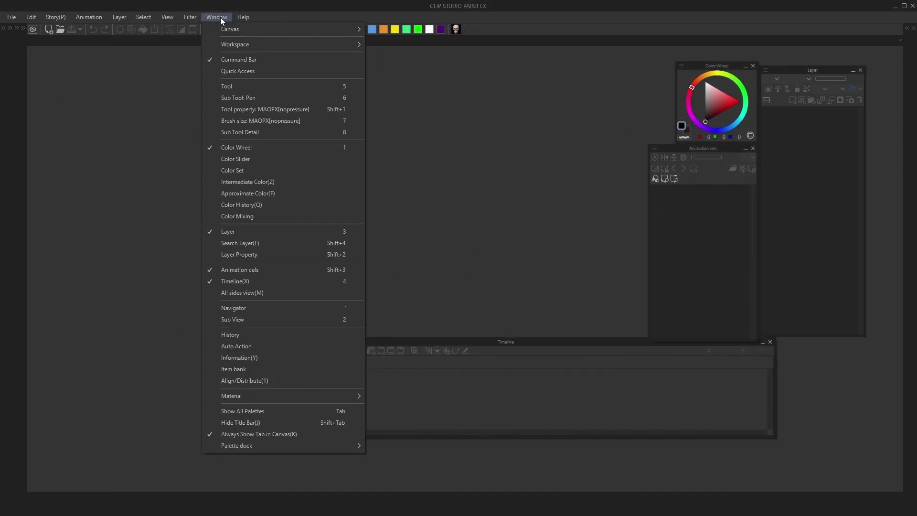
pyautogui.click(258, 345)
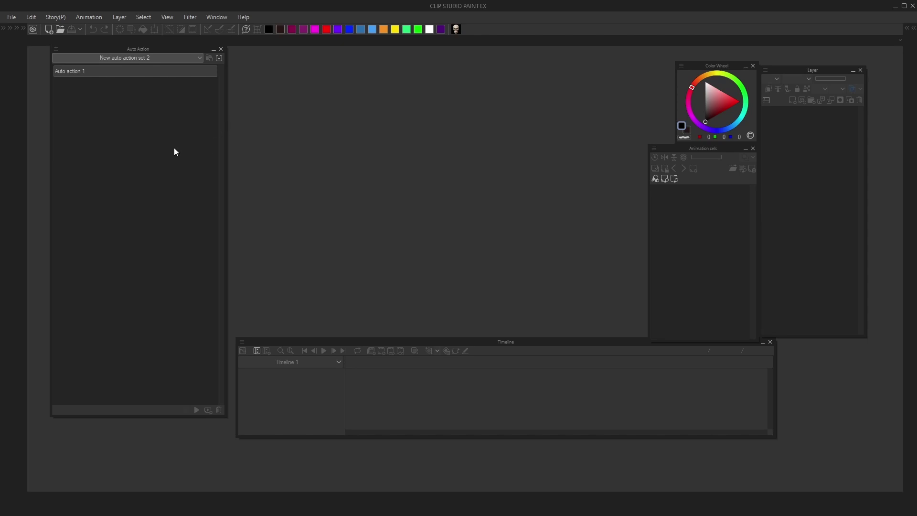
pyautogui.click(56, 50)
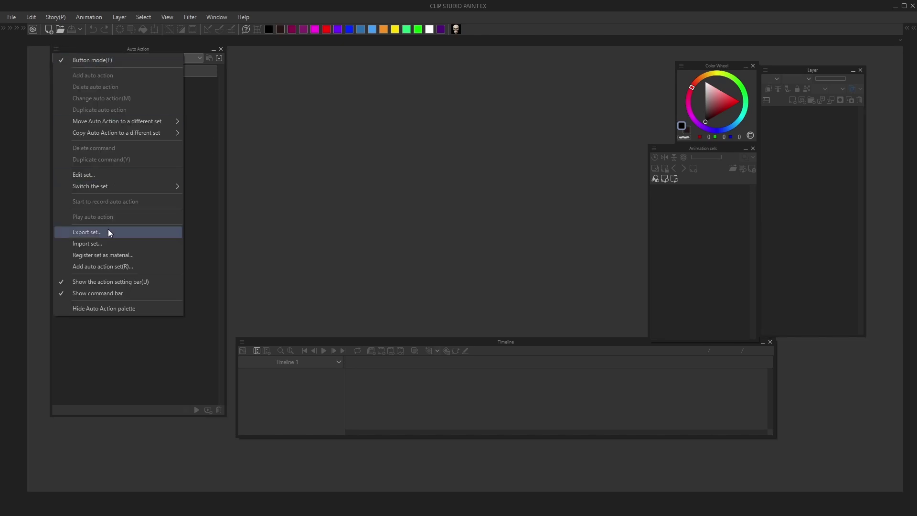
pyautogui.click(106, 243)
pyautogui.click(286, 241)
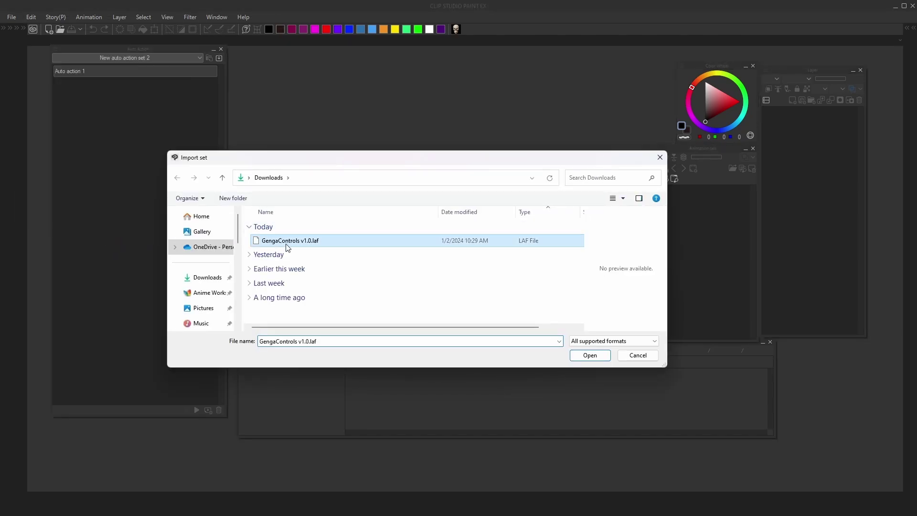
pyautogui.click(590, 356)
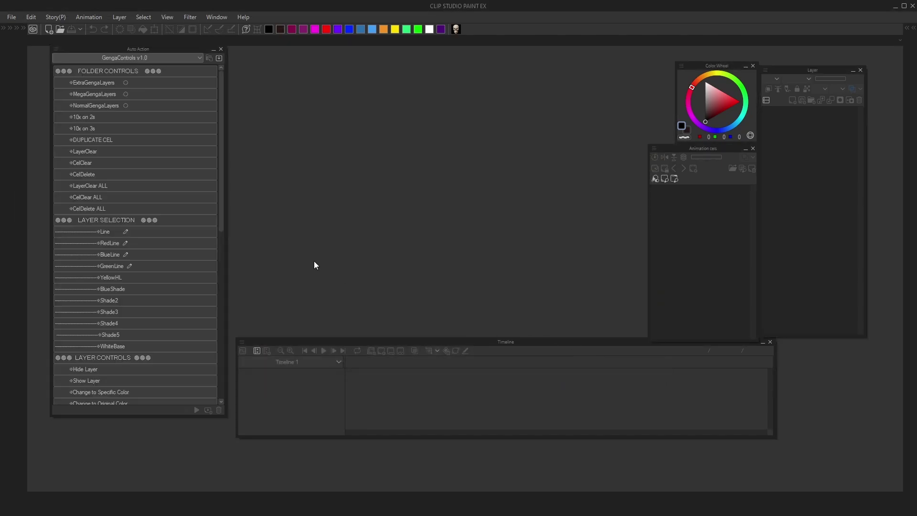
# Display the GengaControls v1.0 auto actions in button mode and look through the list.
pyautogui.scroll(-2, 128, 312)
pyautogui.scroll(2, 132, 310)
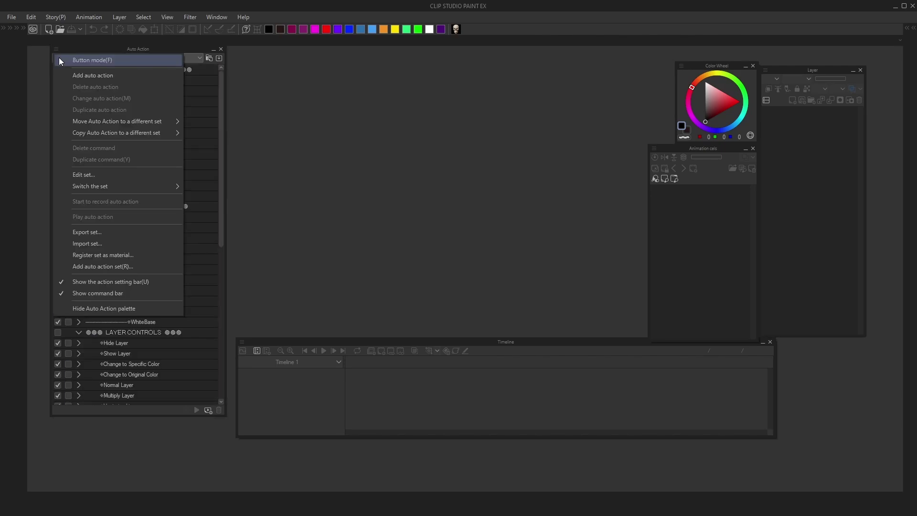
pyautogui.click(59, 57)
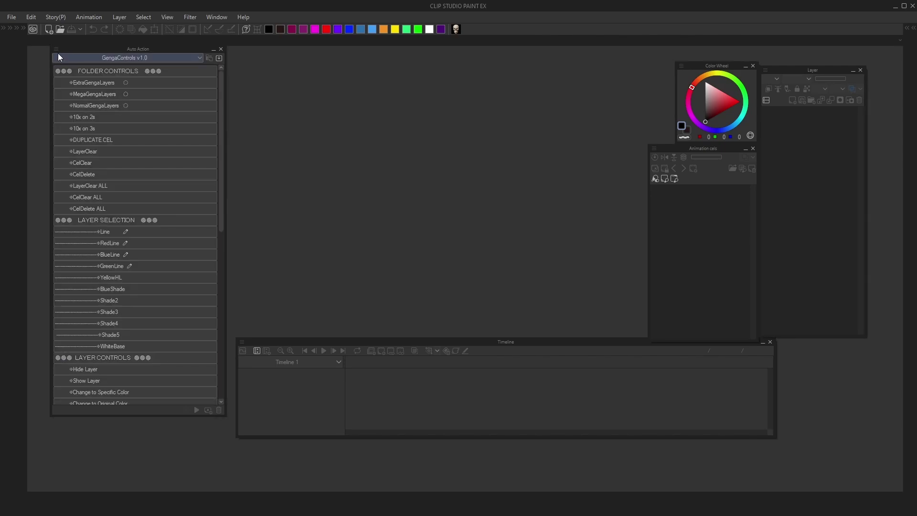
pyautogui.scroll(-2, 139, 205)
pyautogui.scroll(2, 139, 205)
# Create a new 1920 x 1080 px animation canvas and delete its default cel from the animation folder.
pyautogui.click(12, 17)
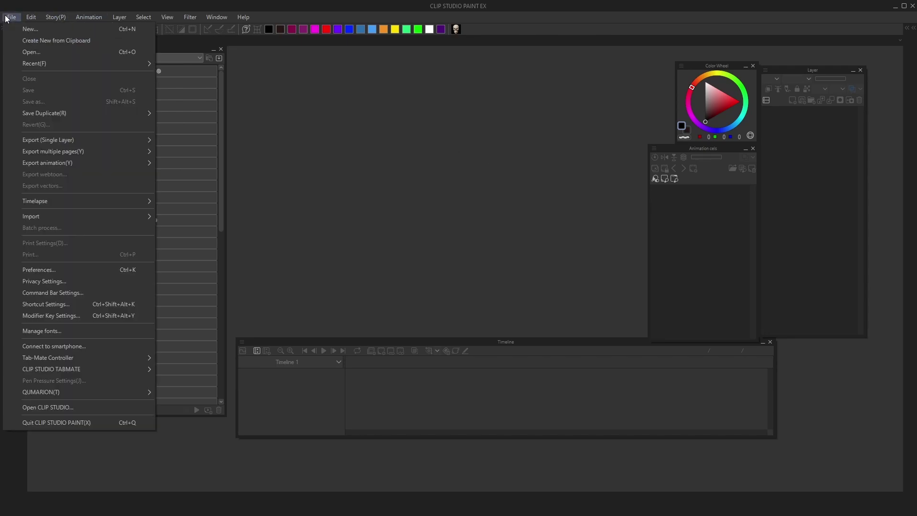
pyautogui.click(26, 28)
pyautogui.click(627, 68)
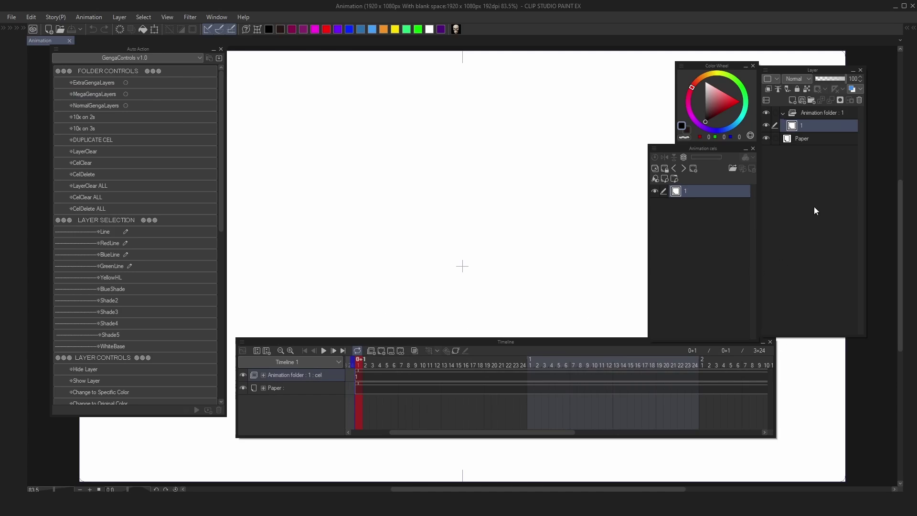
pyautogui.click(860, 99)
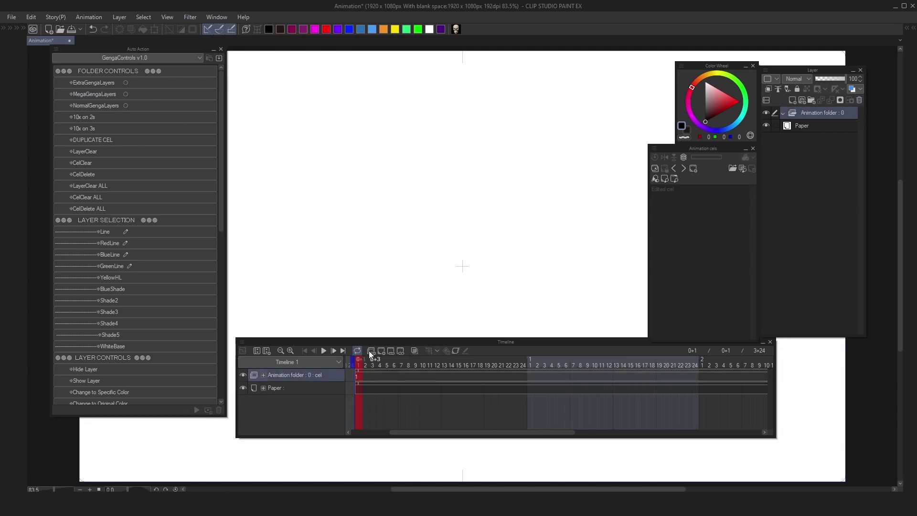
# Create three cel folders using the NormalGengaLayers, MegaGengaLayers and ExtraGengaLayers auto actions in that order.
pyautogui.click(102, 84)
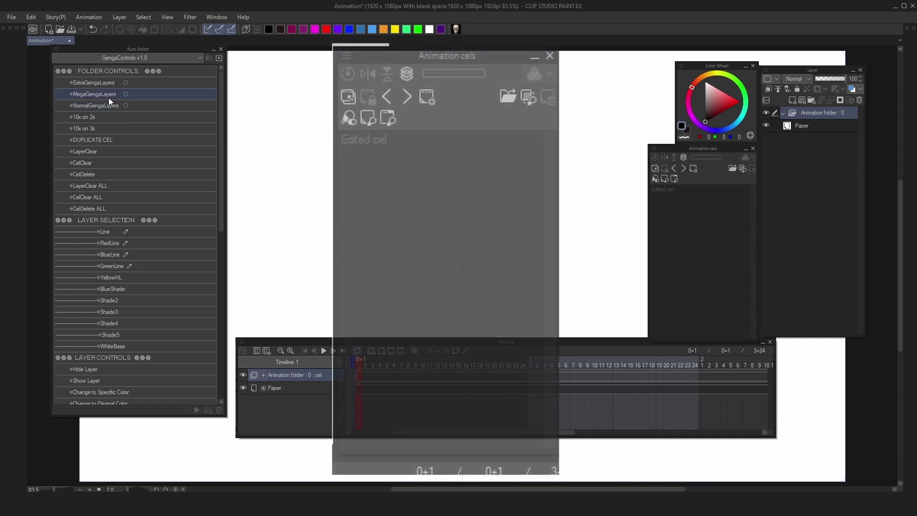
pyautogui.click(109, 104)
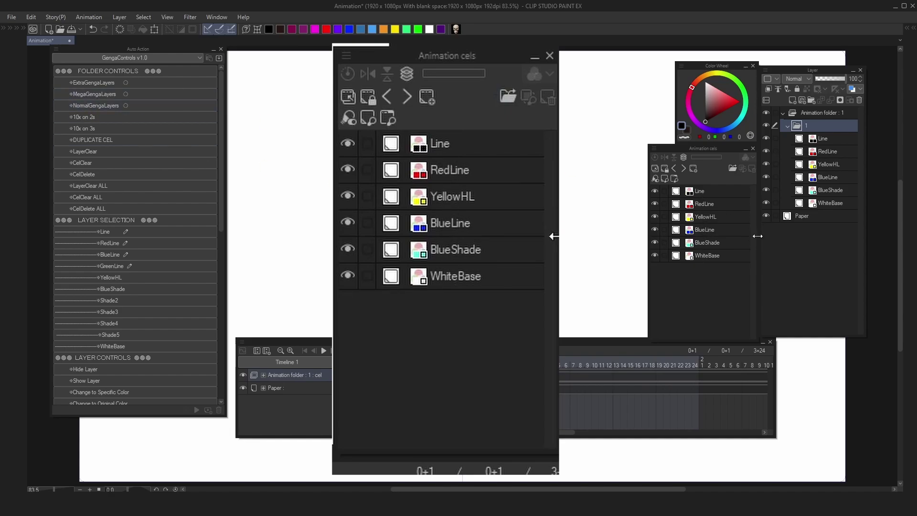
pyautogui.click(113, 99)
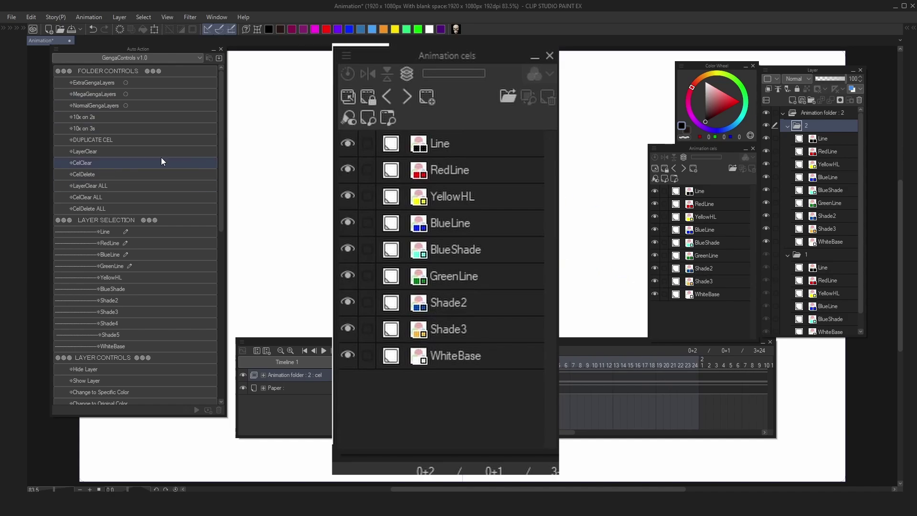
pyautogui.click(125, 85)
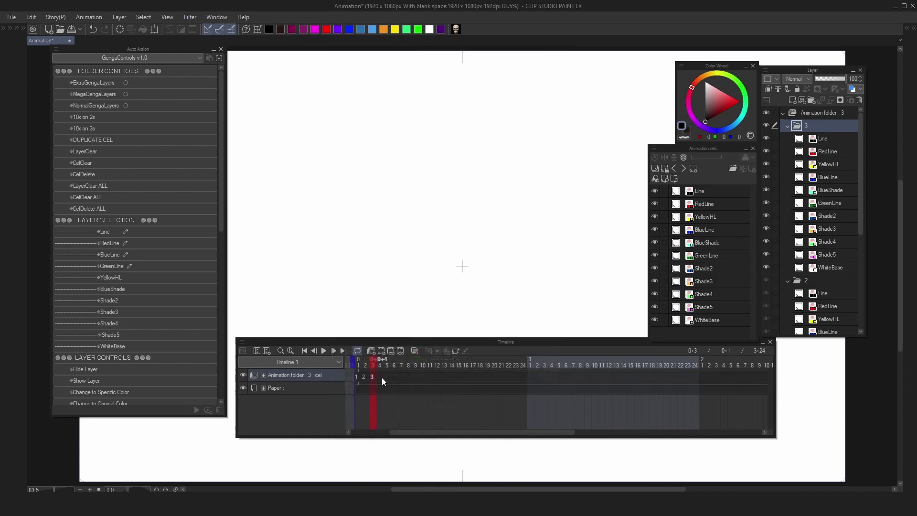
# Remove every cel in the animation folder with the CelDelete ALL auto action and stop it when it asks to proceed.
pyautogui.click(366, 377)
pyautogui.click(372, 377)
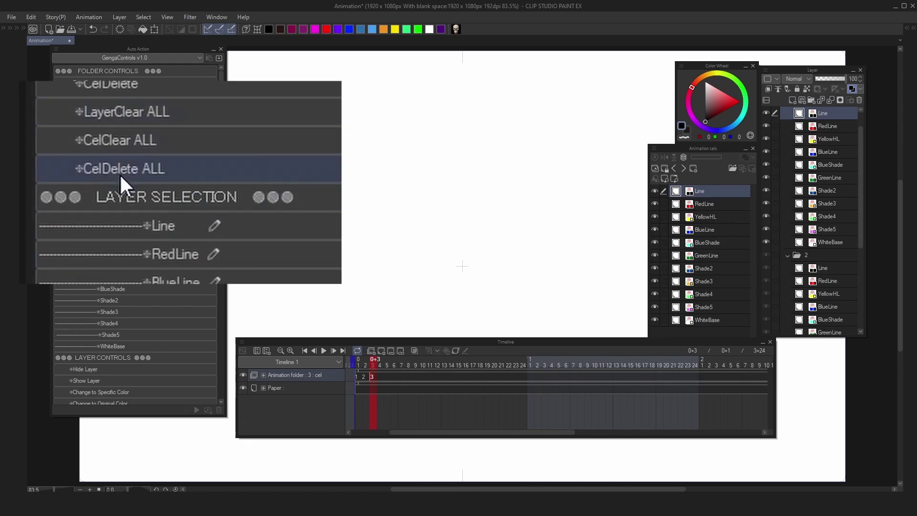
pyautogui.click(122, 168)
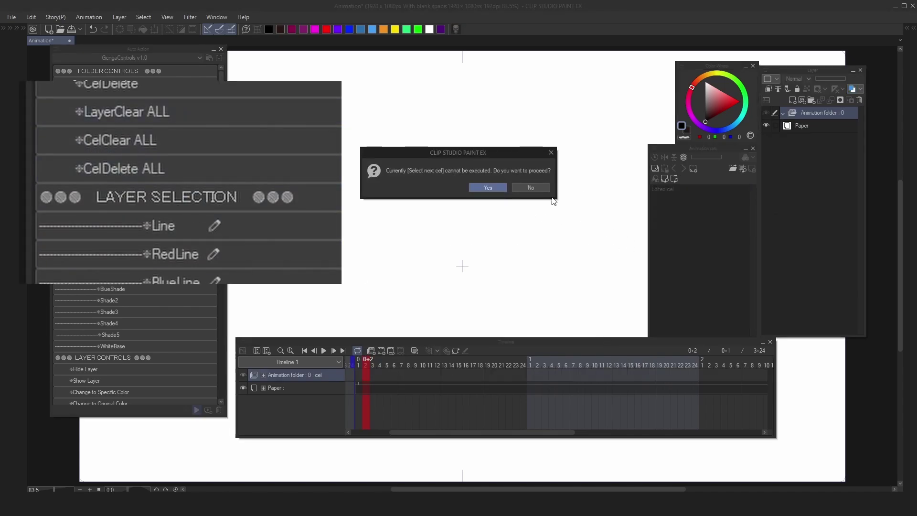
pyautogui.click(533, 189)
# Create a MegaGengaLayers cel folder at frame 1 and add ten more cels with the 10x on 3s auto action.
pyautogui.click(359, 361)
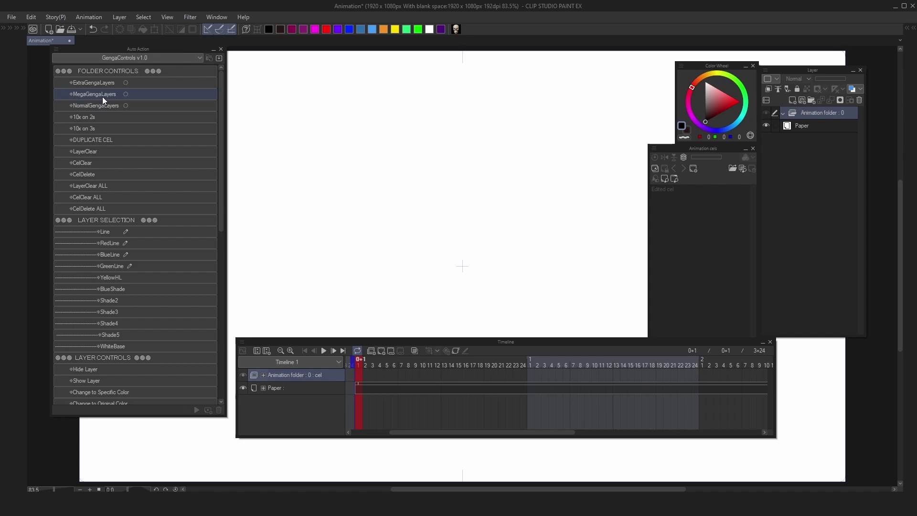
pyautogui.click(102, 97)
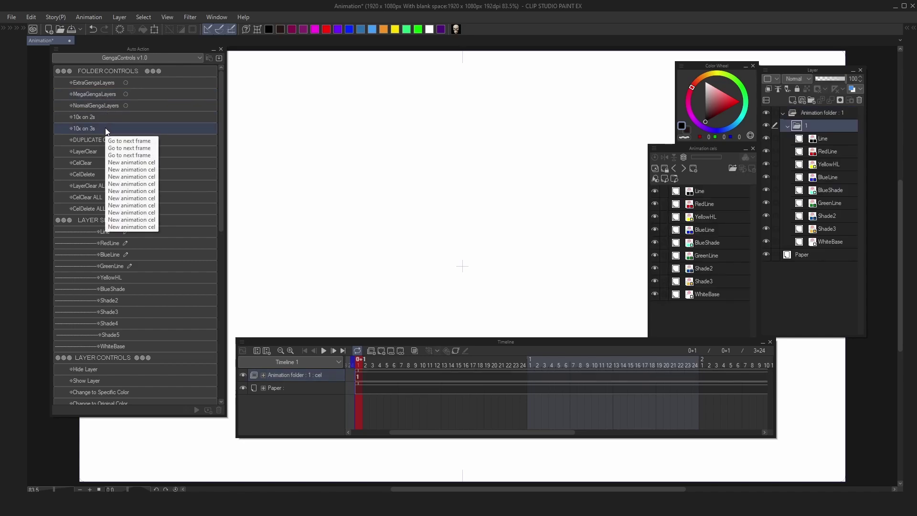
pyautogui.click(106, 130)
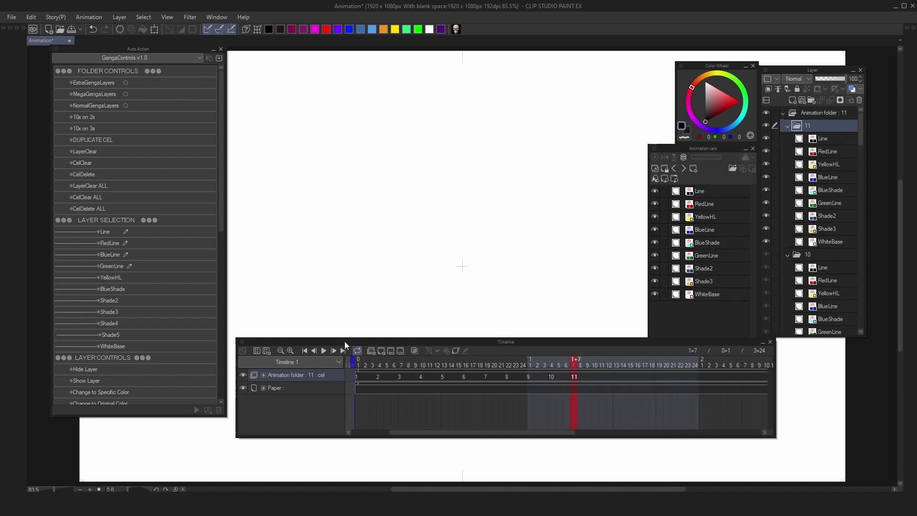
# Flip back and forth between the new cels on the timeline to check their Line layers.
pyautogui.press('Right')
pyautogui.press('Right')
pyautogui.press('Right')
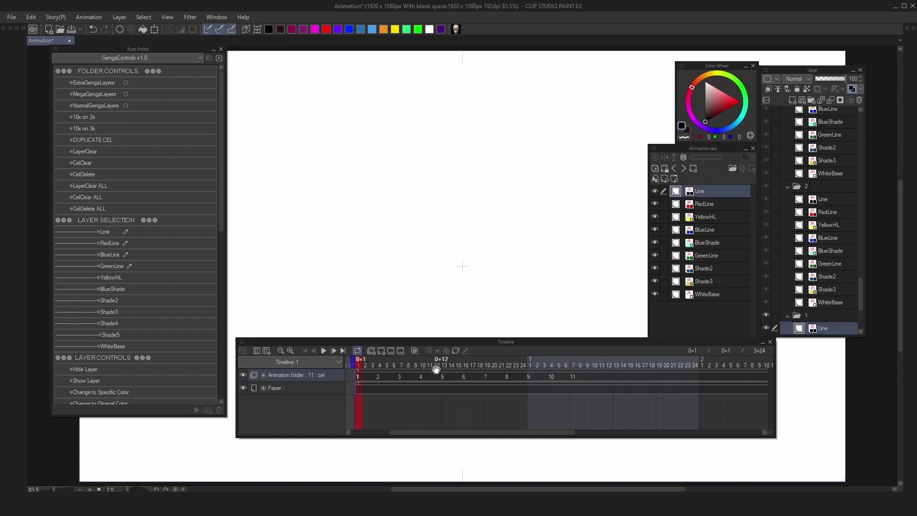
pyautogui.press('Left')
pyautogui.press('Left')
pyautogui.press('Right')
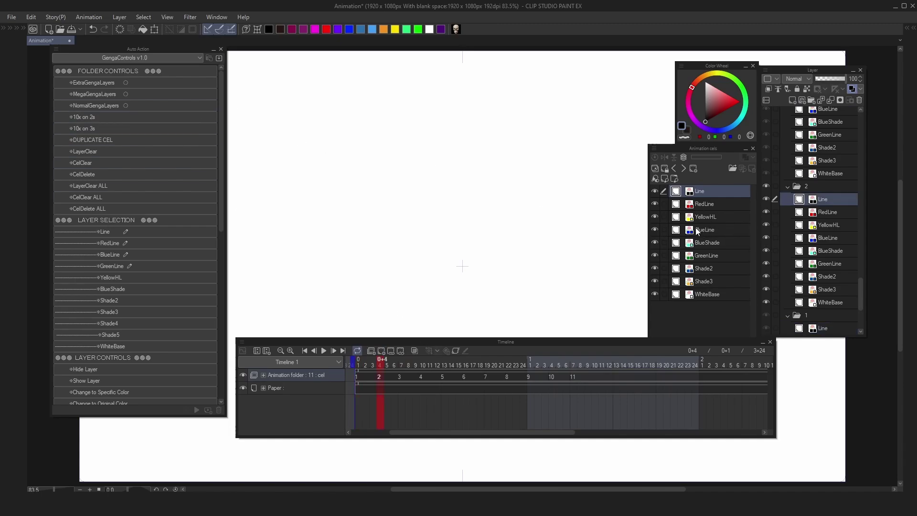
pyautogui.press('Right')
pyautogui.press('Left')
pyautogui.press('Left')
# Draw short freehand diagonal black strokes on the Line layers of consecutive cels, starting with cel 1.
pyautogui.moveTo(432, 144); pyautogui.dragTo(401, 233)
pyautogui.press('Right')
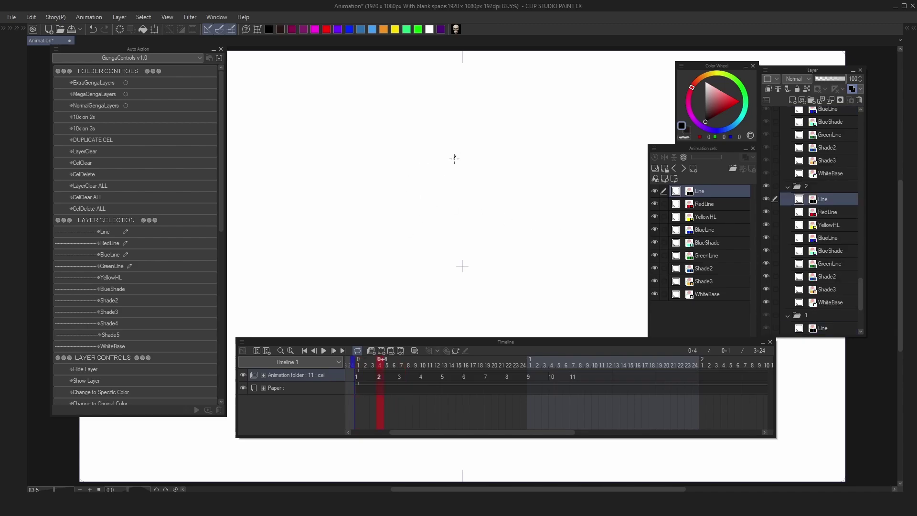
pyautogui.moveTo(454, 158); pyautogui.dragTo(410, 243)
pyautogui.moveTo(459, 185); pyautogui.dragTo(437, 238)
pyautogui.press('Right')
pyautogui.moveTo(492, 166); pyautogui.dragTo(433, 255)
pyautogui.press('Right')
pyautogui.press('Right')
pyautogui.press('Right')
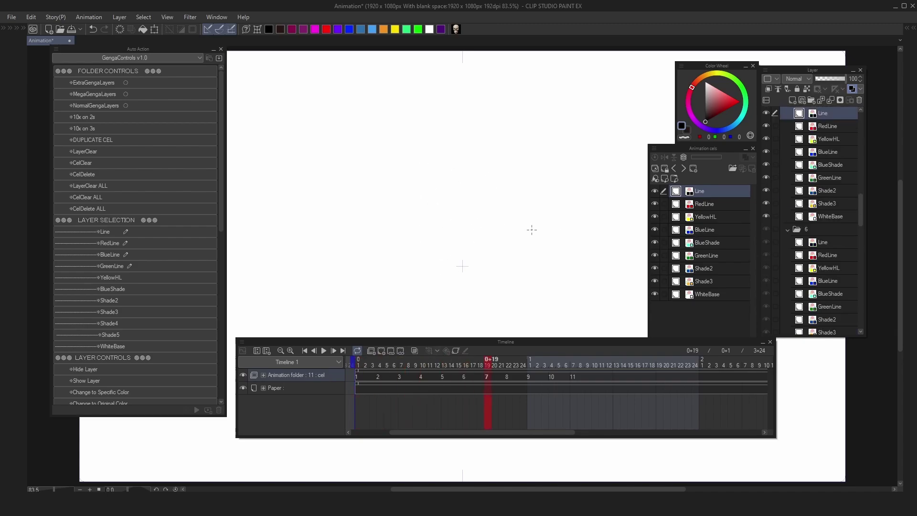
# Flip back to cel 1 and forward to cel 5 to review the strokes on each Line layer.
pyautogui.press('Left')
pyautogui.press('Left')
pyautogui.press('Left')
pyautogui.press('Left')
pyautogui.press('Left')
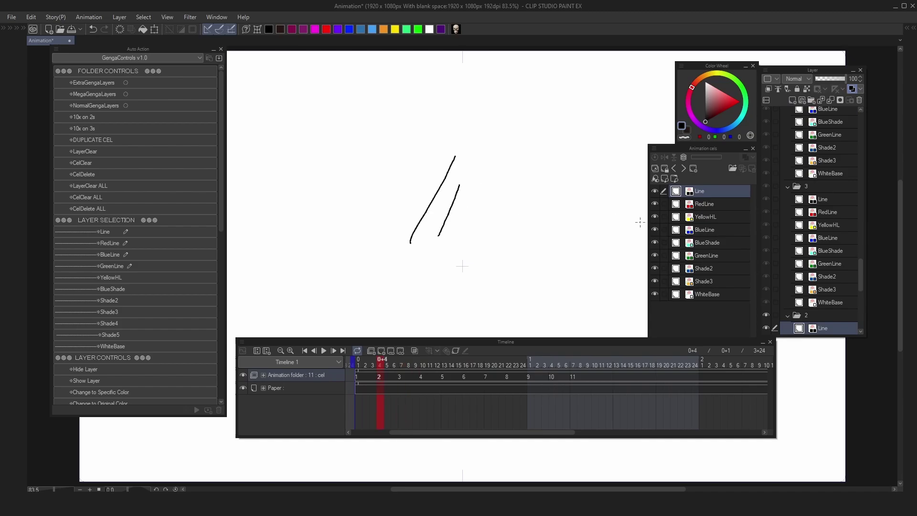
pyautogui.press('Left')
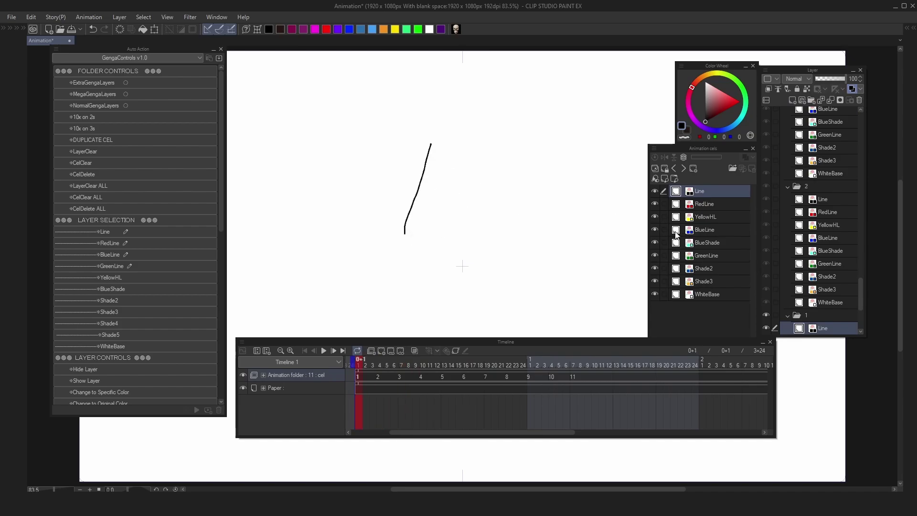
pyautogui.press('Right')
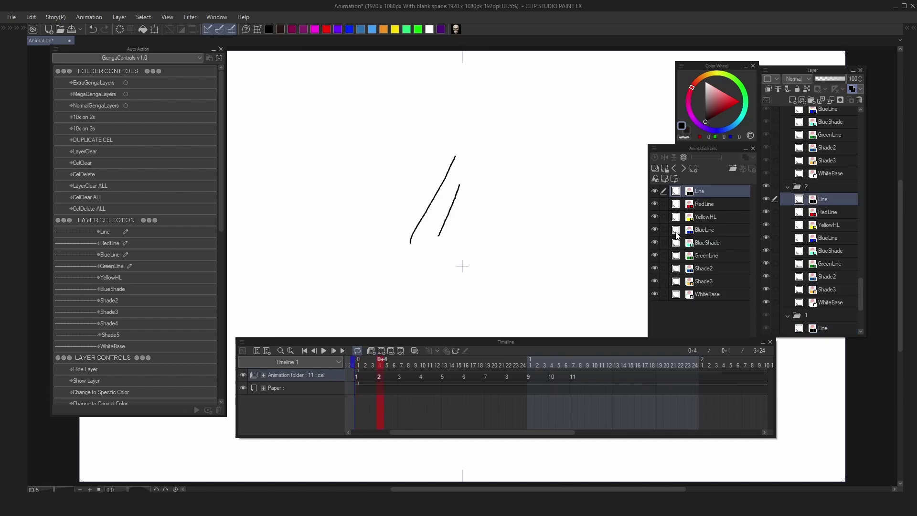
pyautogui.press('Right')
pyautogui.press('Right')
pyautogui.press('Right')
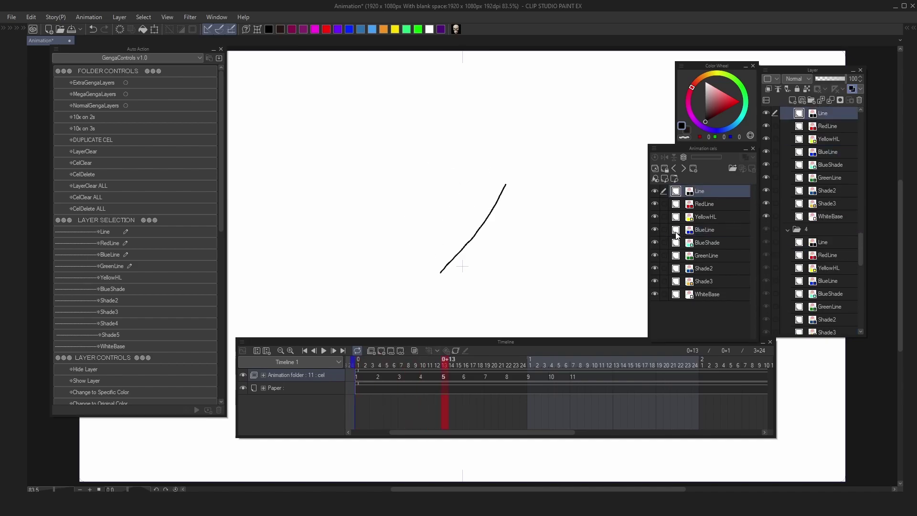
# Select the BlueLine layer and step back through the cels to cel 2.
pyautogui.click(676, 234)
pyautogui.press('Right')
pyautogui.click(676, 234)
pyautogui.press('Left')
pyautogui.press('Left')
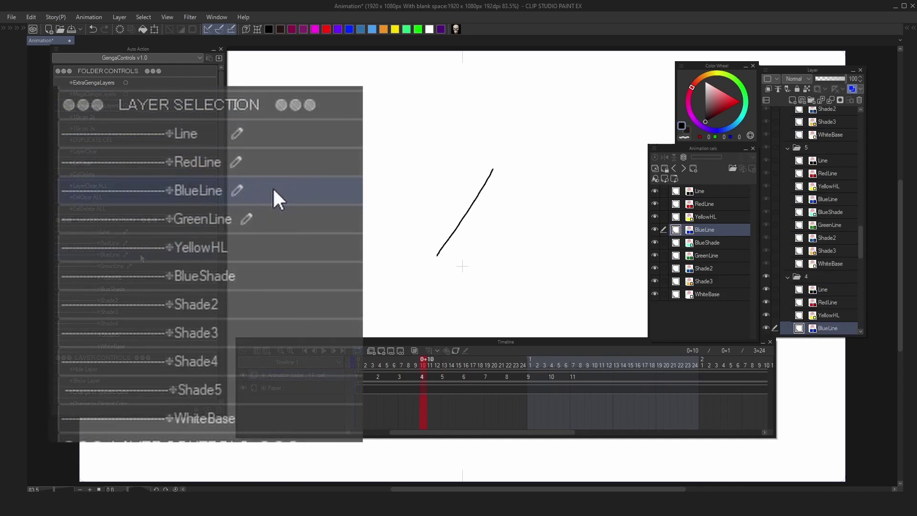
pyautogui.press('Left')
pyautogui.press('Left')
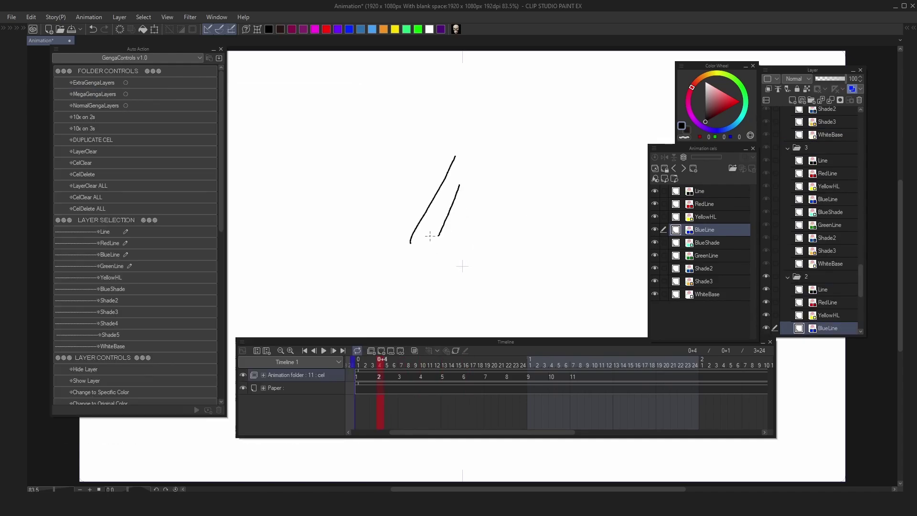
pyautogui.press('space')
pyautogui.press('space')
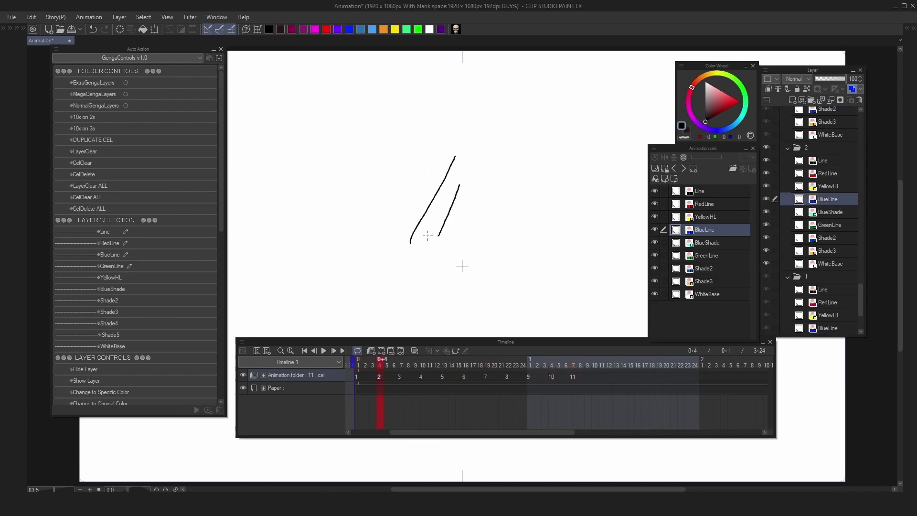
pyautogui.press('space')
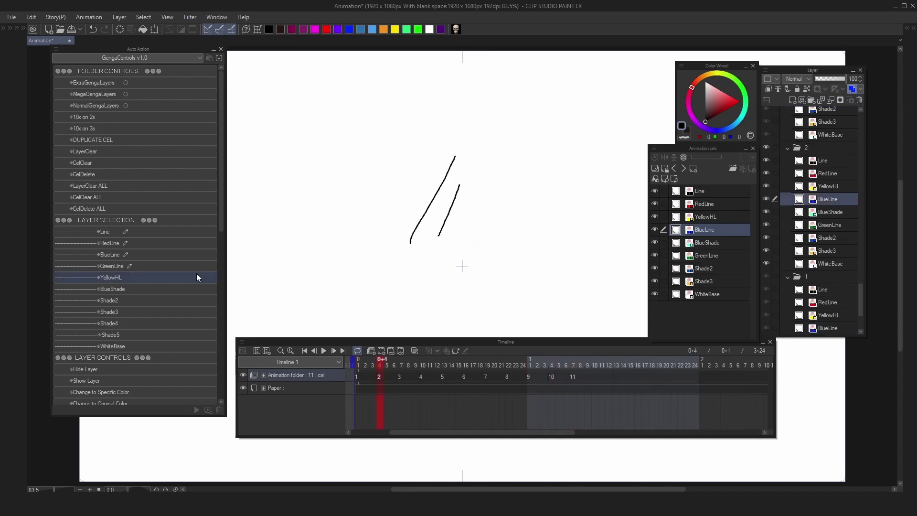
# Draw short curved strokes on the BlueShade layer of cel 5 and on the YellowHL layer of cel 9.
pyautogui.click(141, 289)
pyautogui.moveTo(457, 178); pyautogui.dragTo(423, 237)
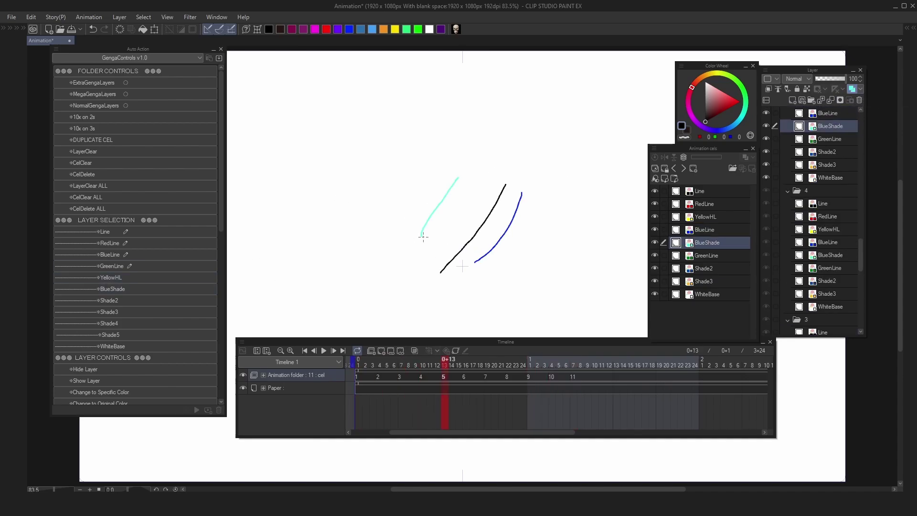
pyautogui.click(151, 278)
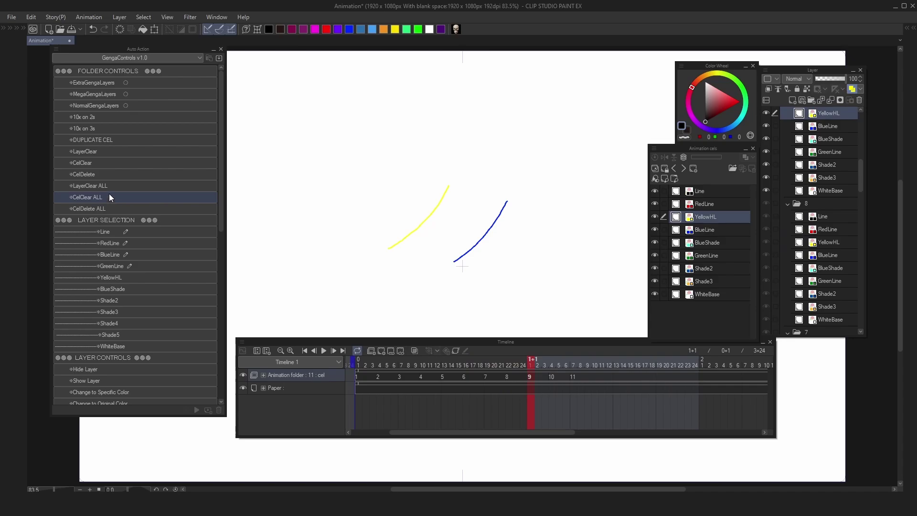
# Clear the YellowHL layer of cel 9 with the LayerClear auto action and select its BlueLine layer.
pyautogui.click(111, 154)
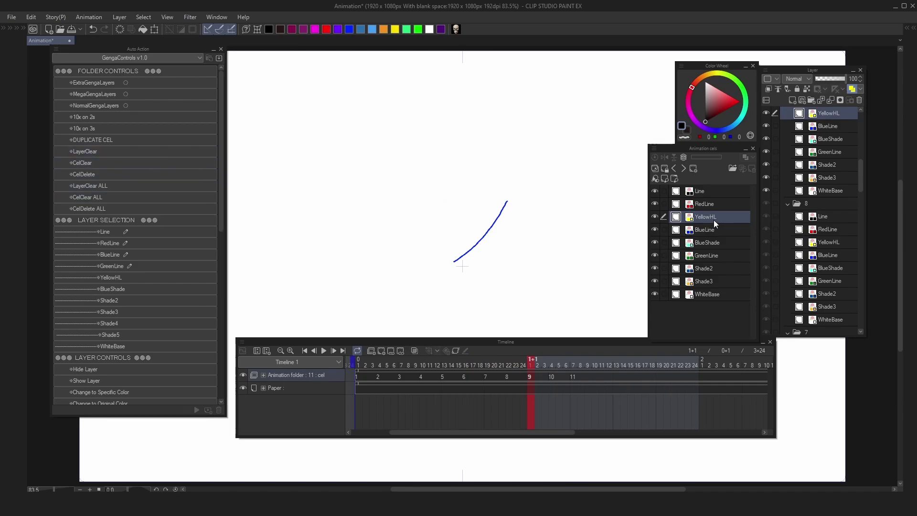
pyautogui.doubleClick(130, 255)
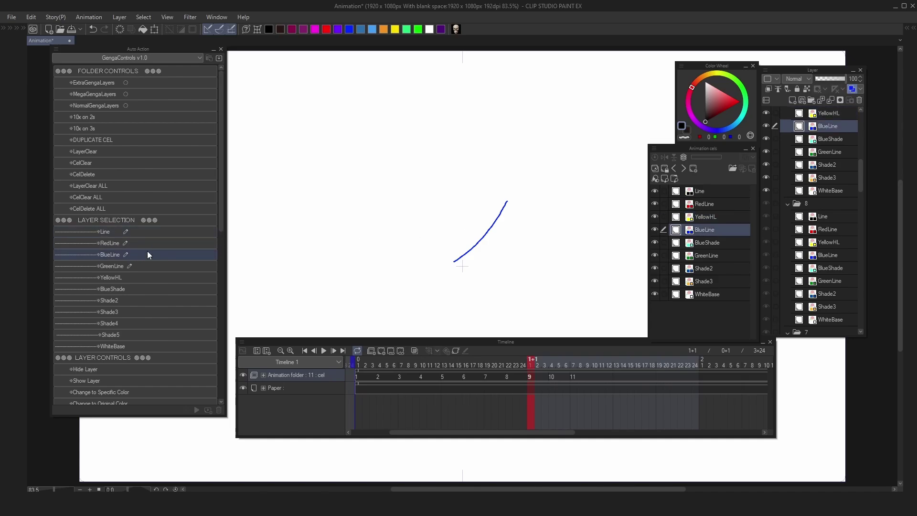
# Clear the BlueLine layer of cel 9 with the LayerClear auto action and flip through the preceding cels to check their strokes.
pyautogui.click(102, 154)
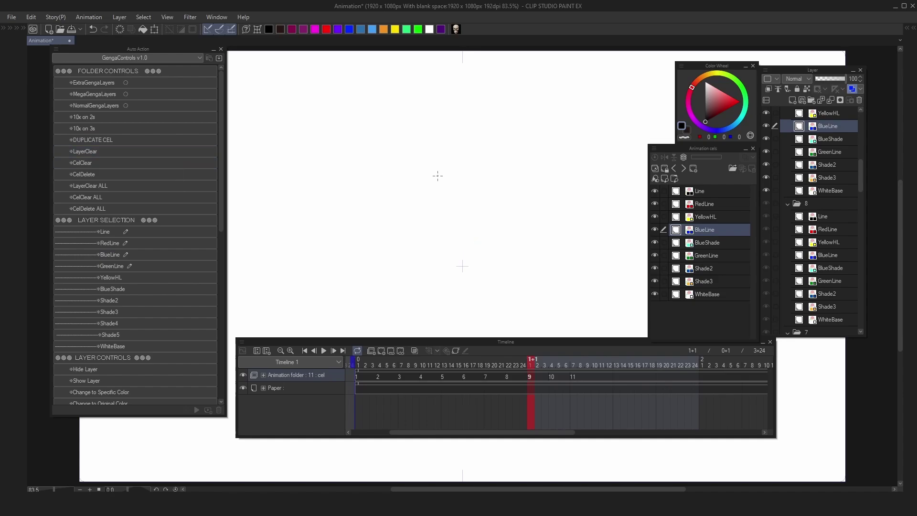
pyautogui.press('Left')
pyautogui.press('Left')
pyautogui.press('Right')
pyautogui.press('Right')
pyautogui.press('Left')
pyautogui.press('Left')
pyautogui.press('Left')
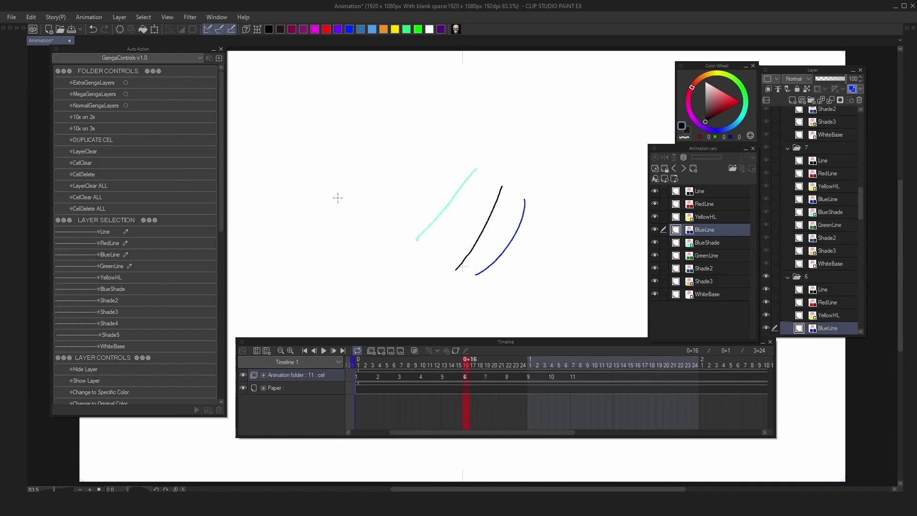
pyautogui.press('Right')
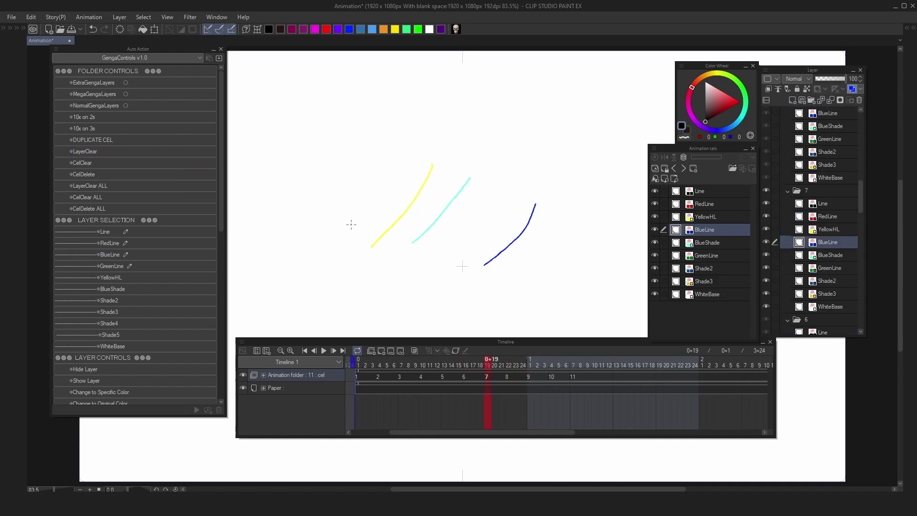
# Clear the BlueLine layer on every cel with the LayerClear ALL auto action and flip between cels to check.
pyautogui.click(121, 186)
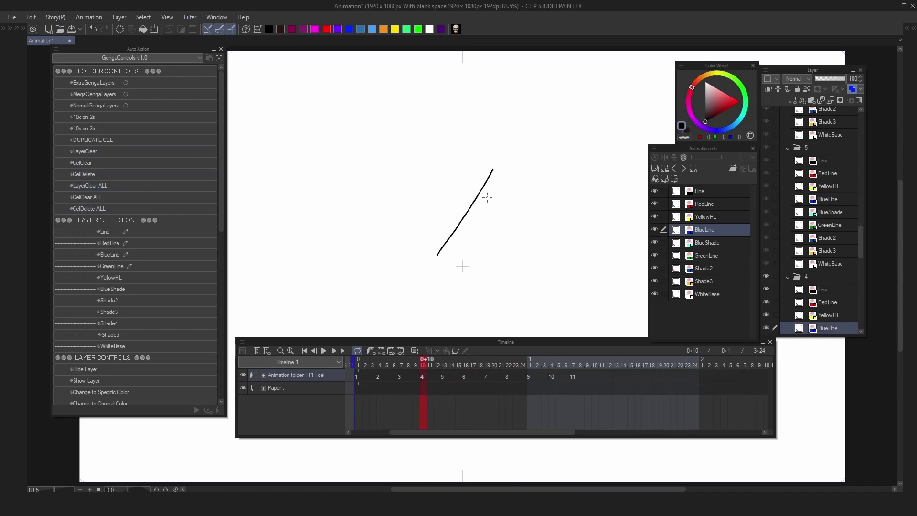
pyautogui.press('space')
pyautogui.press('Left')
pyautogui.press('Left')
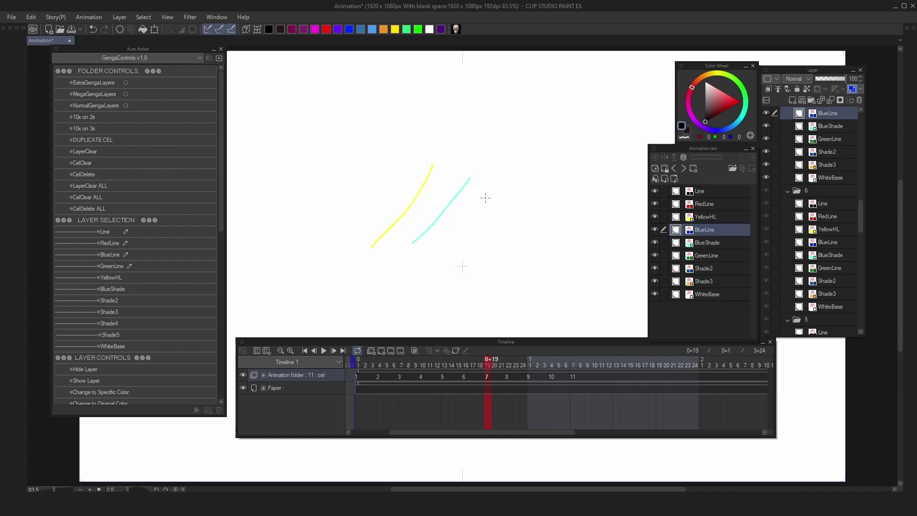
pyautogui.press('Right')
pyautogui.press('Left')
pyautogui.press('Right')
# Select all layers of cel 7 from Line through WhiteBase.
pyautogui.click(707, 193)
pyautogui.keyDown('shift'); pyautogui.click(704, 284); pyautogui.keyUp('shift')
pyautogui.keyDown('shift'); pyautogui.click(703, 295); pyautogui.keyUp('shift')
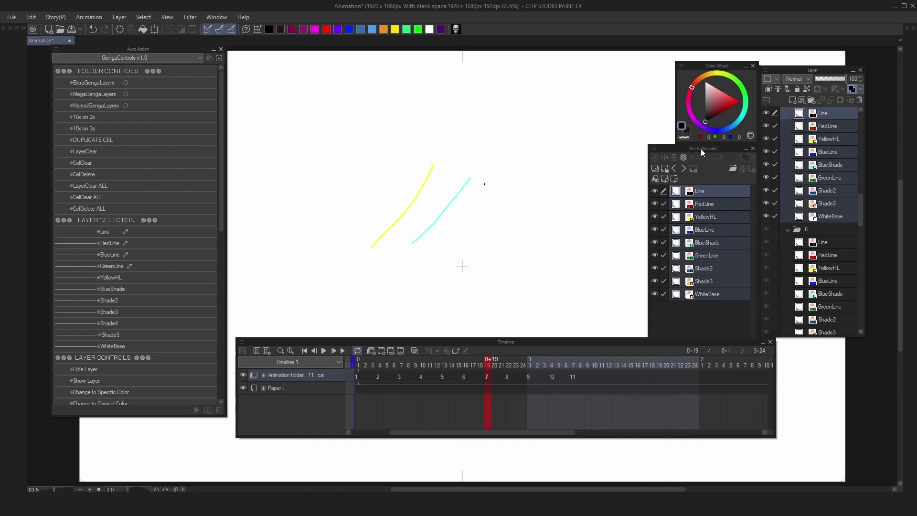
pyautogui.click(127, 196)
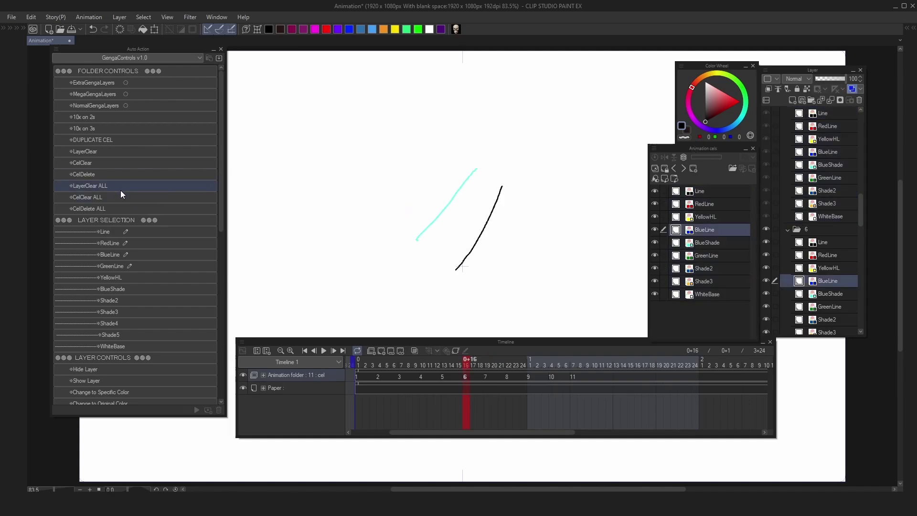
# Run the CelClear auto action to empty a single cel and flip through the neighbouring cels.
pyautogui.click(91, 165)
pyautogui.press('Left')
pyautogui.press('Left')
pyautogui.press('Left')
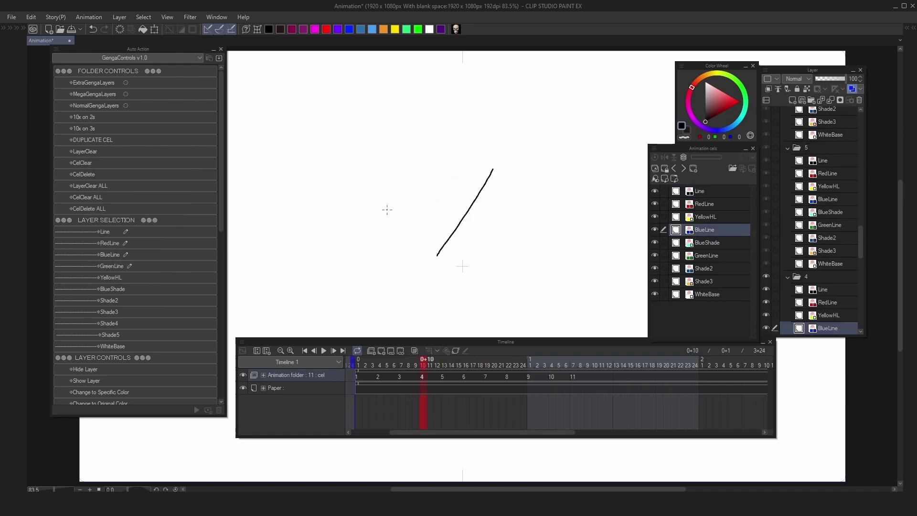
pyautogui.press('Right')
pyautogui.press('Right')
# Empty all cels with the CelClear ALL auto action and flip through them to check.
pyautogui.click(111, 198)
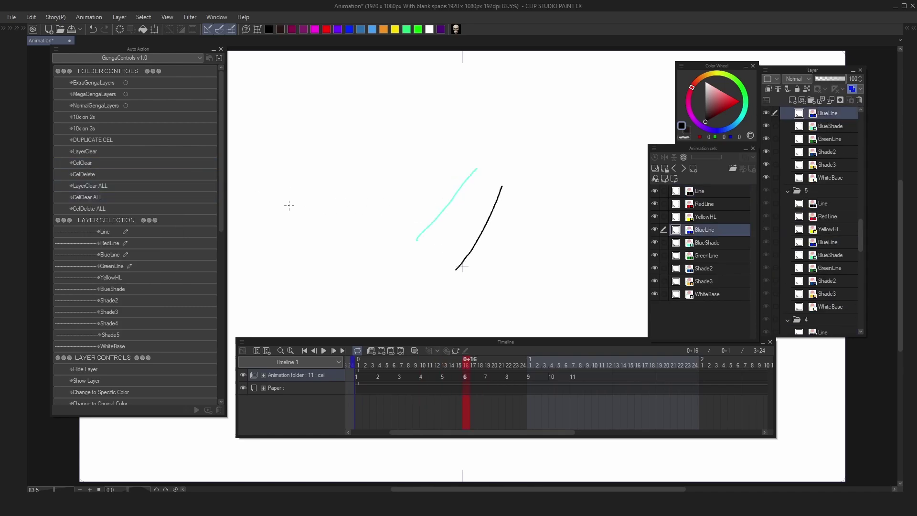
pyautogui.press('Left')
pyautogui.press('Left')
pyautogui.press('Left')
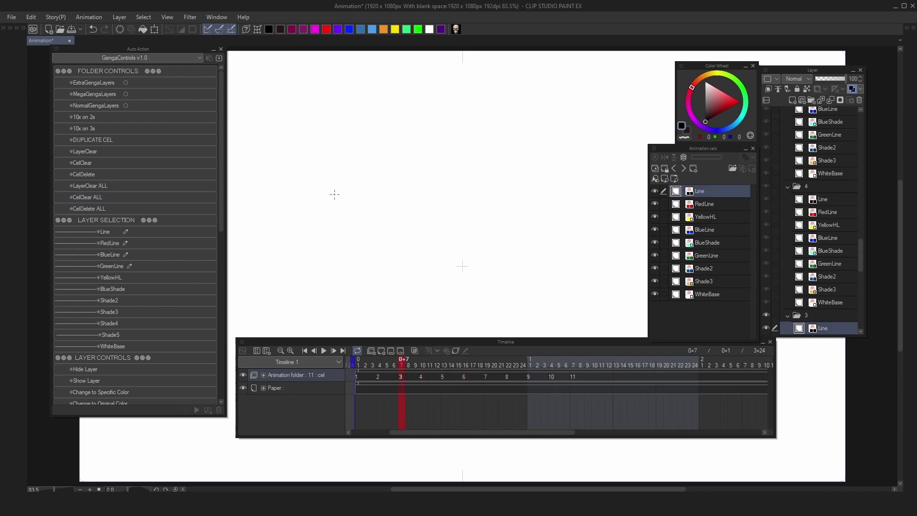
pyautogui.press('Right')
pyautogui.press('Right')
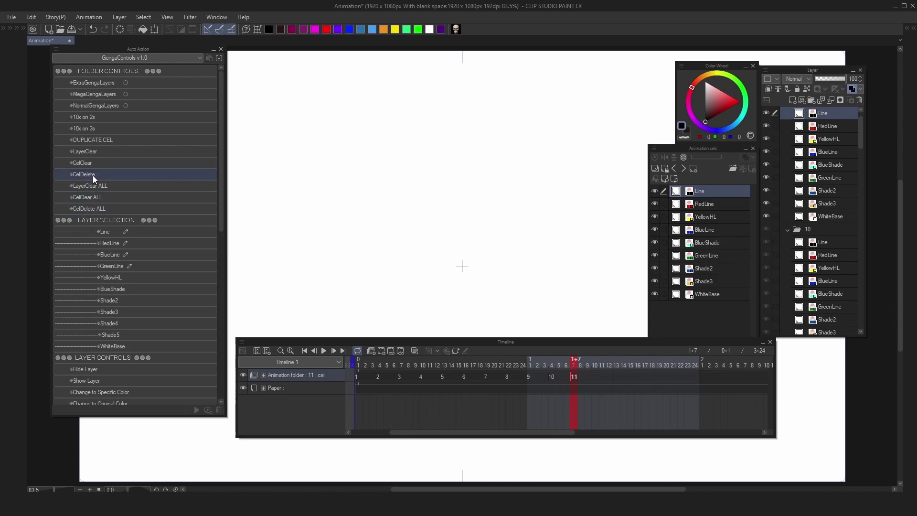
# Delete every cel in the animation folder with the CelDelete ALL auto action, dismissing its prompts.
pyautogui.click(89, 209)
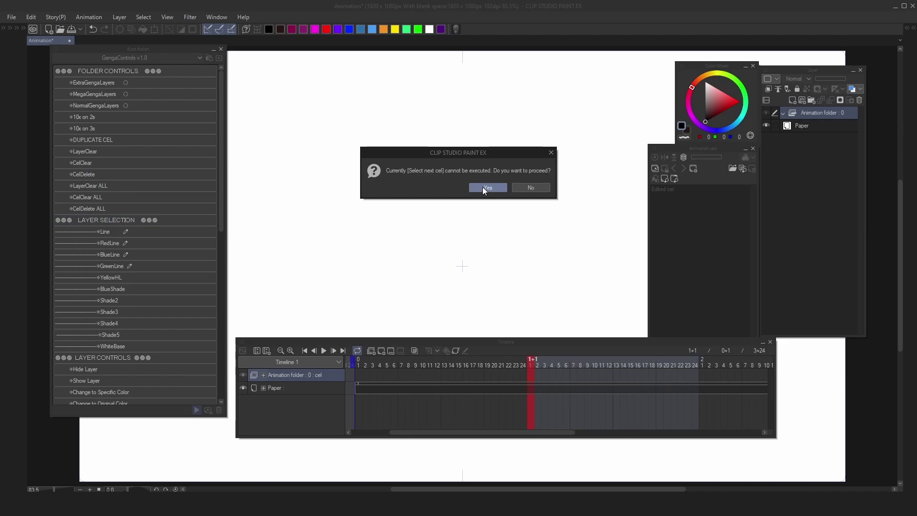
pyautogui.click(488, 186)
pyautogui.click(516, 188)
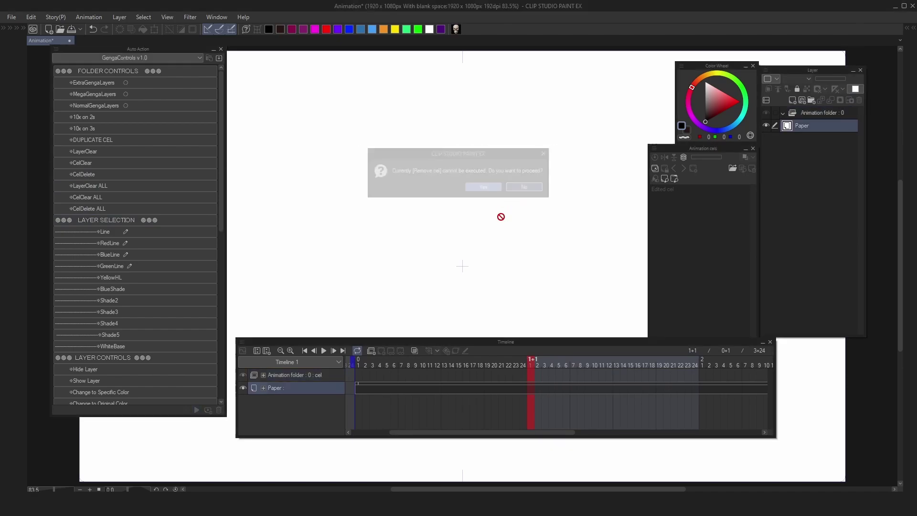
# Return to the first frame of the emptied animation folder and rebuild cels 1 to 11 on 3s with the folder auto actions.
pyautogui.click(368, 377)
pyautogui.click(356, 378)
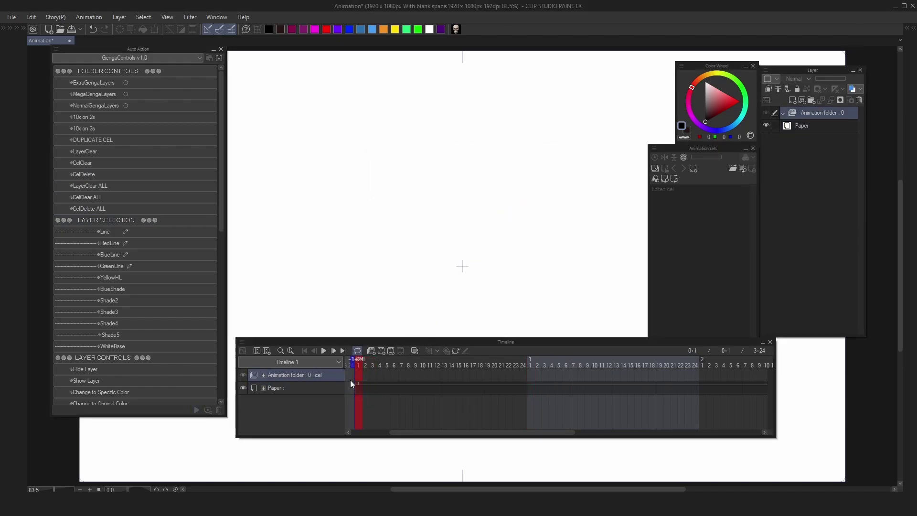
pyautogui.click(148, 173)
pyautogui.click(108, 97)
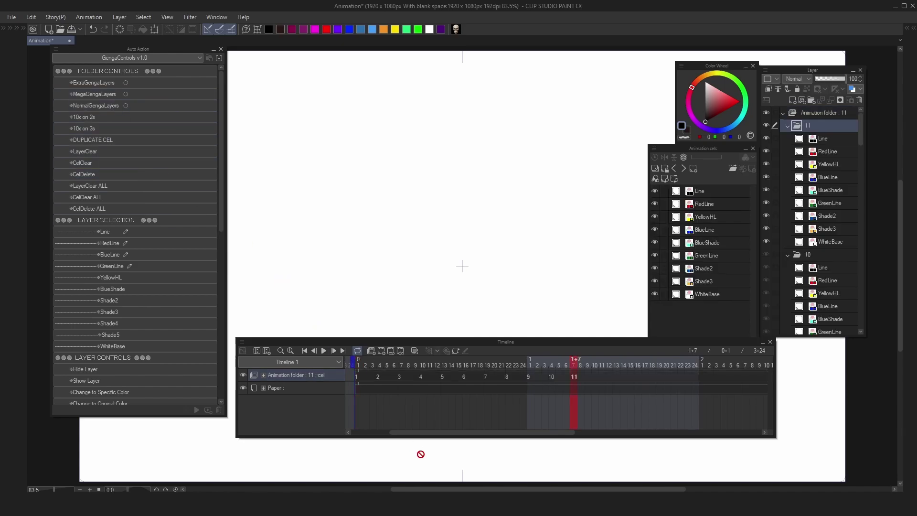
# Draw a bouncing ball as one round or oval outline on the Line layer of each of cels 1 to 5.
pyautogui.click(358, 380)
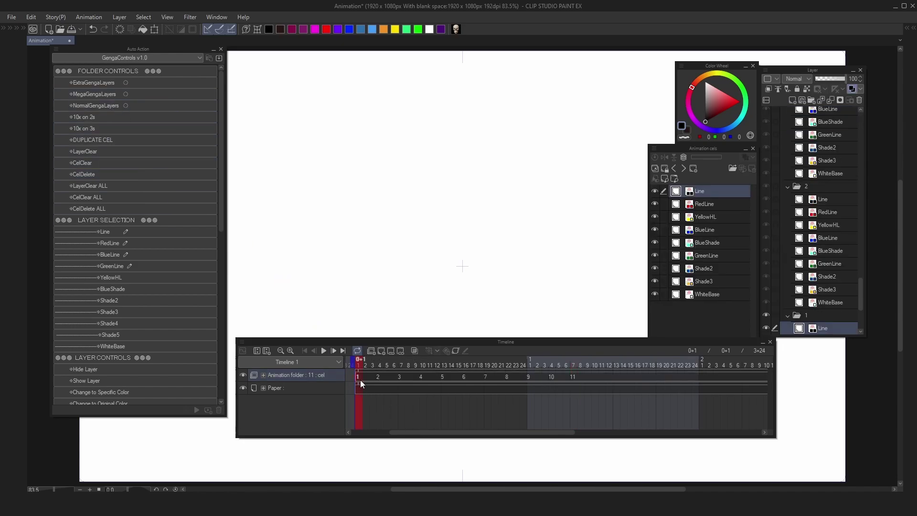
pyautogui.moveTo(349, 198)
pyautogui.mouseDown()
pyautogui.moveTo(357, 147)
pyautogui.moveTo(361, 207)
pyautogui.moveTo(341, 189)
pyautogui.mouseUp()
pyautogui.press('.')
pyautogui.moveTo(391, 256)
pyautogui.mouseDown()
pyautogui.moveTo(405, 235)
pyautogui.moveTo(380, 251)
pyautogui.mouseUp()
pyautogui.press('.')
pyautogui.moveTo(420, 287)
pyautogui.mouseDown()
pyautogui.moveTo(429, 258)
pyautogui.moveTo(422, 286)
pyautogui.mouseUp()
pyautogui.press('Right')
pyautogui.moveTo(480, 208)
pyautogui.mouseDown()
pyautogui.moveTo(458, 188)
pyautogui.moveTo(480, 209)
pyautogui.mouseUp()
pyautogui.press('Right')
pyautogui.moveTo(502, 151); pyautogui.dragTo(486, 148)
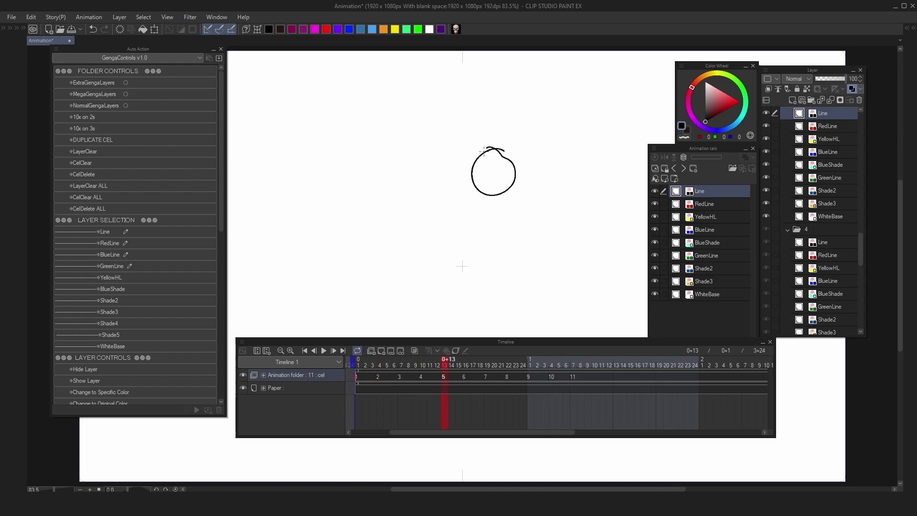
# Shorten the timeline to finish right after cel 5 with the End at Current Frame auto action, run from cel 6.
pyautogui.press('.')
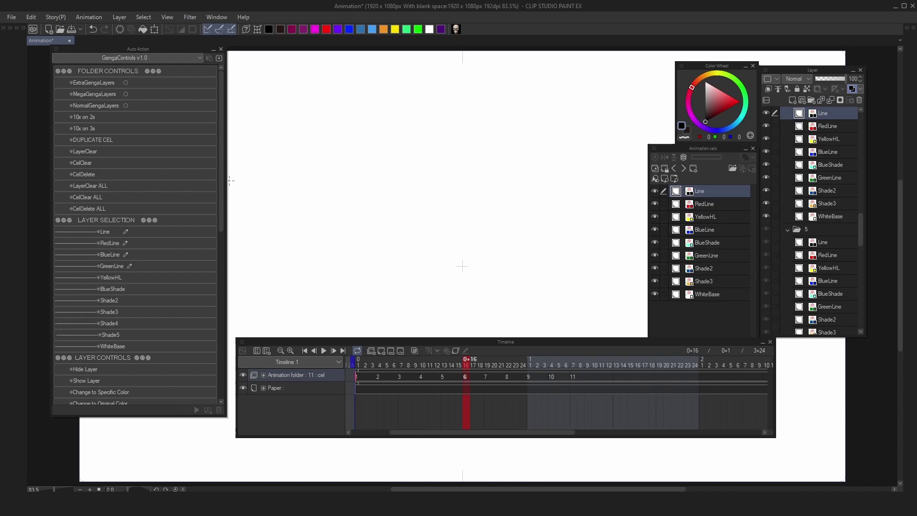
pyautogui.moveTo(220, 187); pyautogui.dragTo(219, 309)
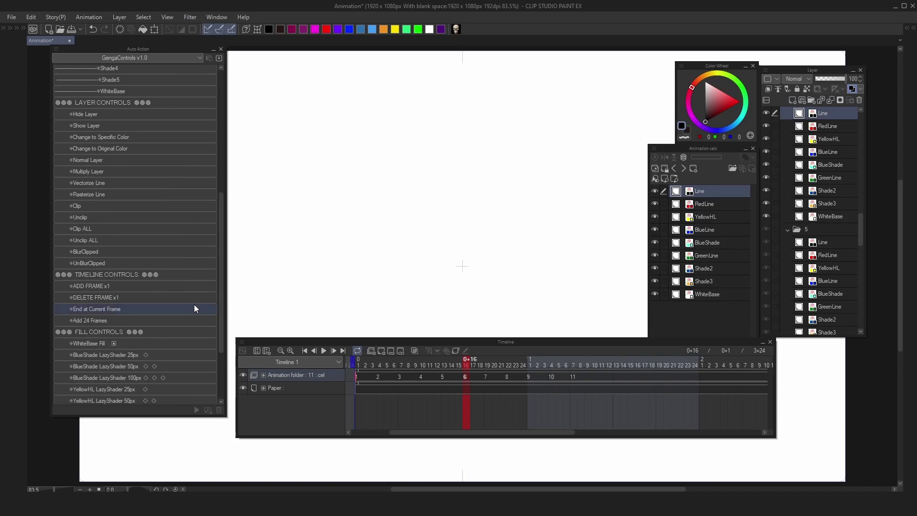
pyautogui.doubleClick(140, 310)
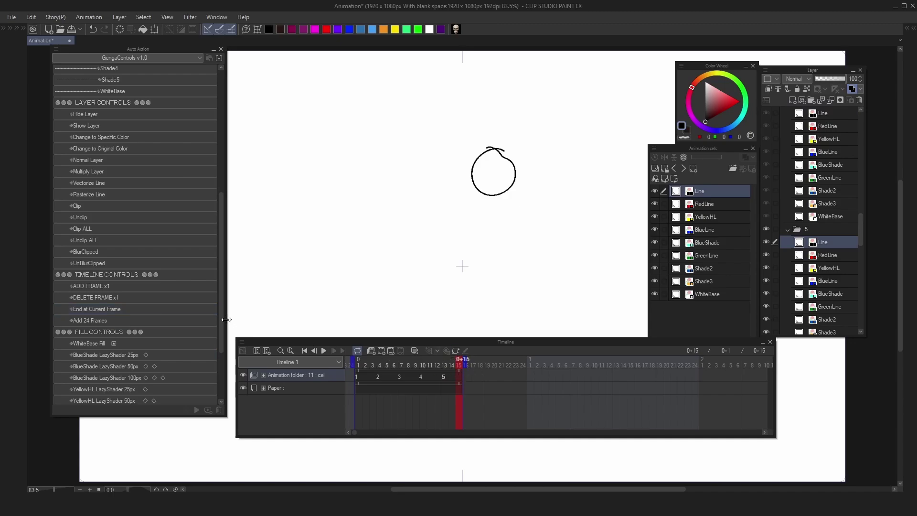
# Draw a curved shadow boundary inside the ball on the BlueLine layer of each of cels 1 to 5.
pyautogui.moveTo(220, 283); pyautogui.dragTo(217, 162)
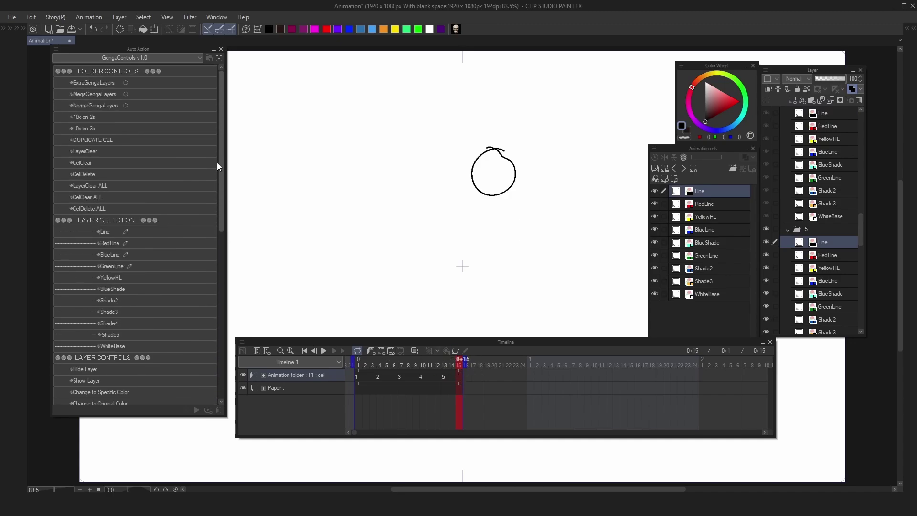
pyautogui.doubleClick(136, 256)
pyautogui.press('Home')
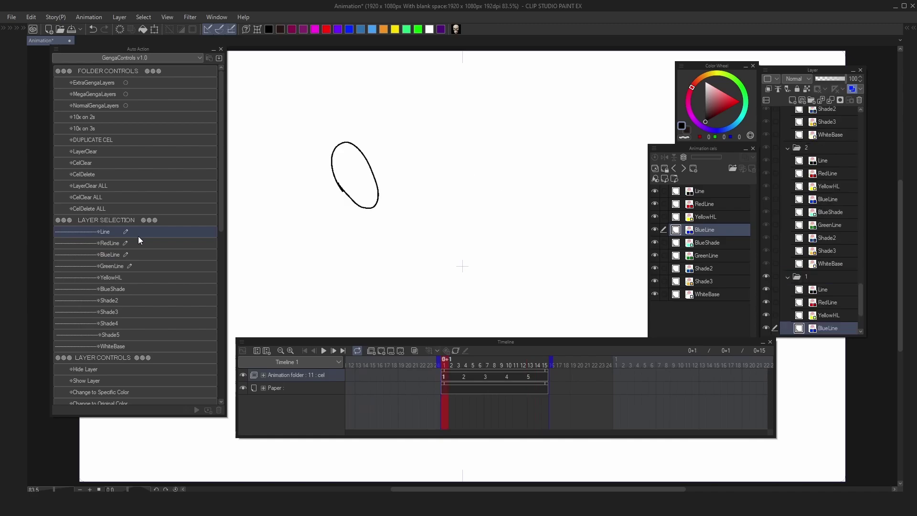
pyautogui.moveTo(346, 192); pyautogui.dragTo(371, 166)
pyautogui.press('Right')
pyautogui.moveTo(378, 247)
pyautogui.mouseDown()
pyautogui.moveTo(386, 251)
pyautogui.moveTo(399, 223)
pyautogui.mouseUp()
pyautogui.press('Right')
pyautogui.moveTo(422, 292); pyautogui.dragTo(436, 259)
pyautogui.press('Right')
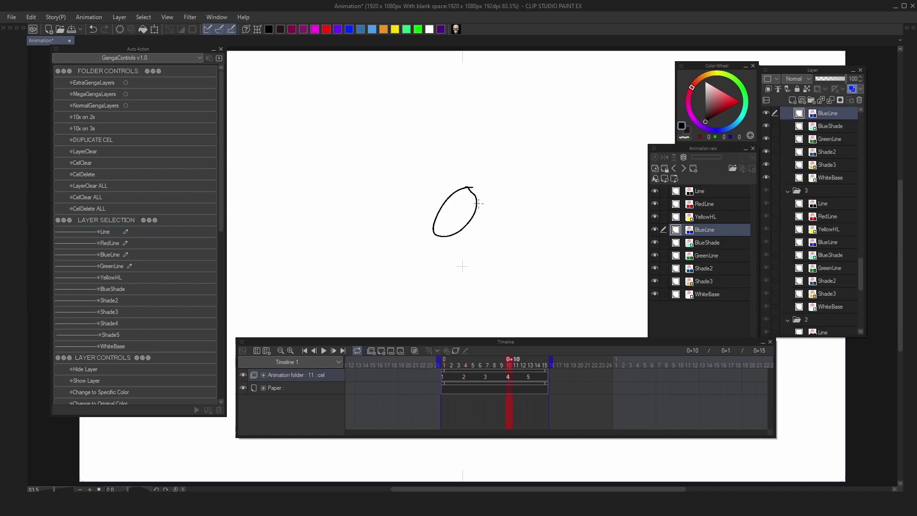
pyautogui.moveTo(456, 192)
pyautogui.mouseDown()
pyautogui.moveTo(469, 204)
pyautogui.moveTo(459, 232)
pyautogui.mouseUp()
pyautogui.press('Right')
pyautogui.moveTo(500, 153); pyautogui.dragTo(483, 195)
# Fill the ball's shadow area on the BlueShade layers of cels 1 to 3.
pyautogui.press('Home')
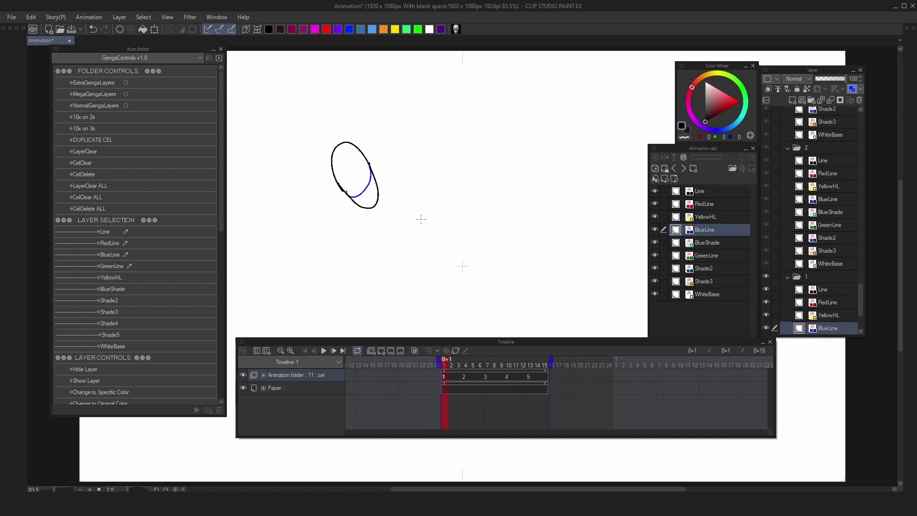
pyautogui.click(113, 289)
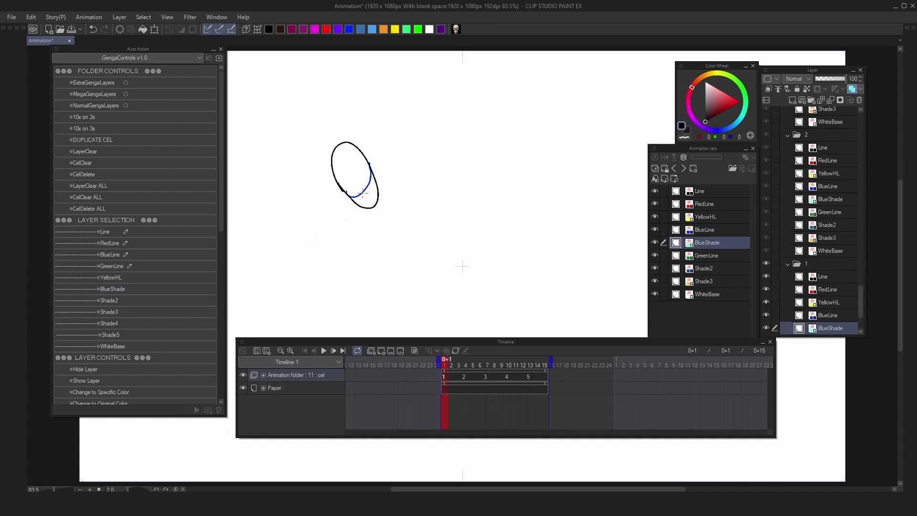
pyautogui.press('Right')
pyautogui.click(402, 242)
pyautogui.press('Right')
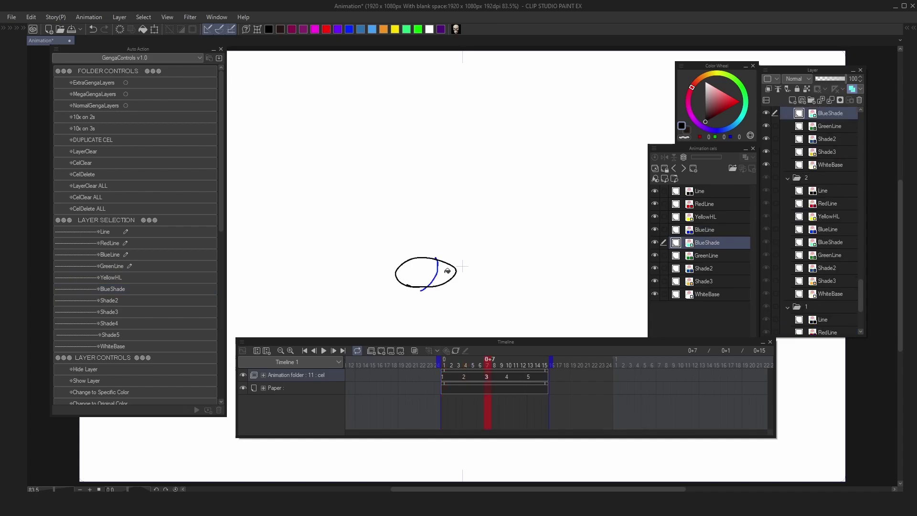
pyautogui.click(447, 271)
# Flip back and forth through cels 1 to 5 to compare the shadow fills on the BlueShade layers.
pyautogui.press('Left')
pyautogui.press('Left')
pyautogui.press('Left')
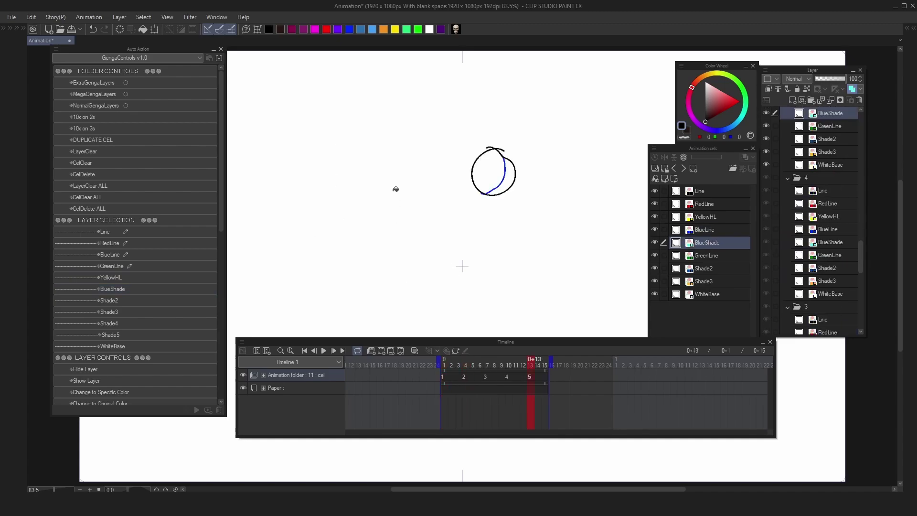
pyautogui.press('Right')
pyautogui.press('Right')
pyautogui.press('Left')
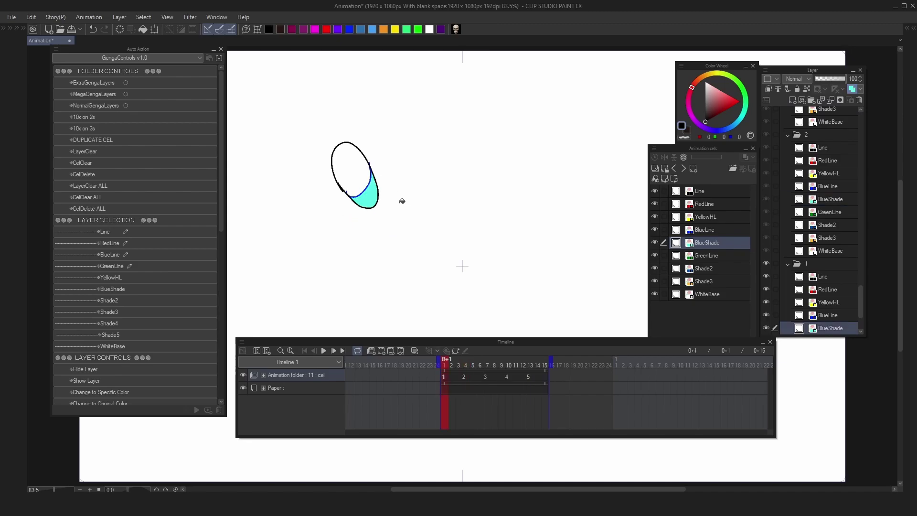
pyautogui.press('Right')
pyautogui.press('Left')
pyautogui.press('Right')
pyautogui.press('Right')
pyautogui.press('Right')
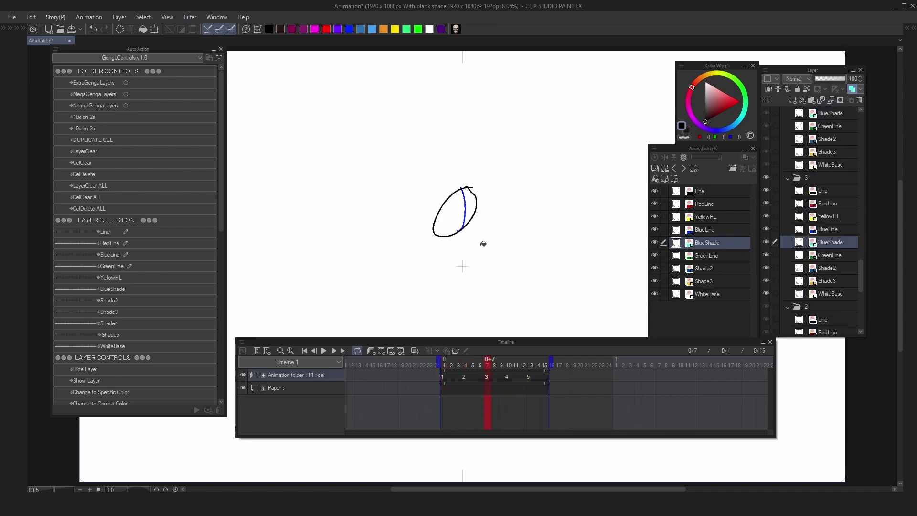
pyautogui.press('Left')
pyautogui.press('Left')
pyautogui.press('Right')
# Delete the shadow fills from the BlueShade layers of the first cels and deselect the canvas.
pyautogui.hotkey('ctrl', 'a')
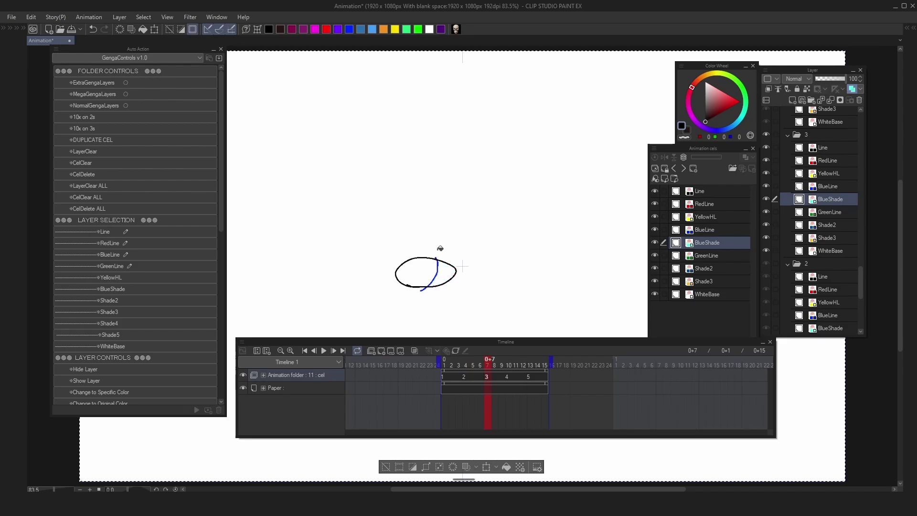
pyautogui.press('Delete')
pyautogui.press('Right')
pyautogui.press('Left')
pyautogui.press('Left')
pyautogui.press('Left')
pyautogui.press('Delete')
pyautogui.hotkey('ctrl', 'd')
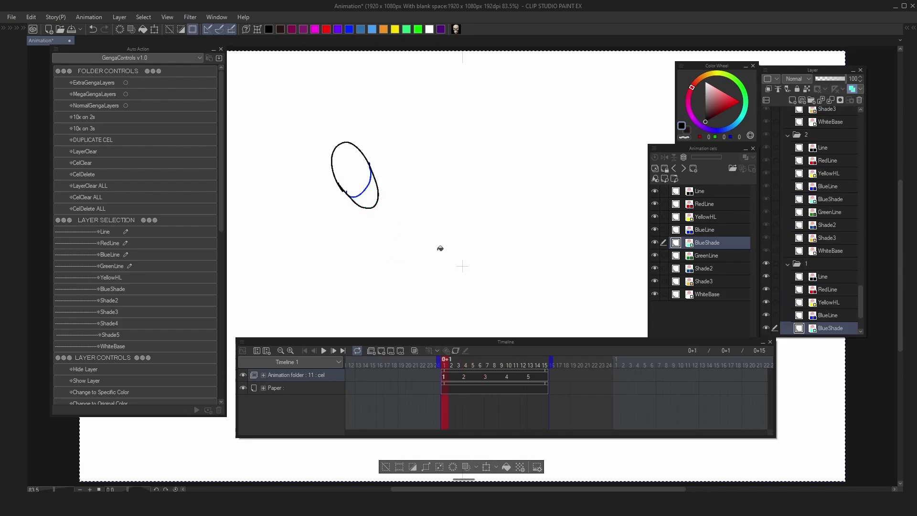
# Run the BlueShade LazyShader auto actions at 25px and 50px, starting from cel 1.
pyautogui.scroll(-9, 93, 232)
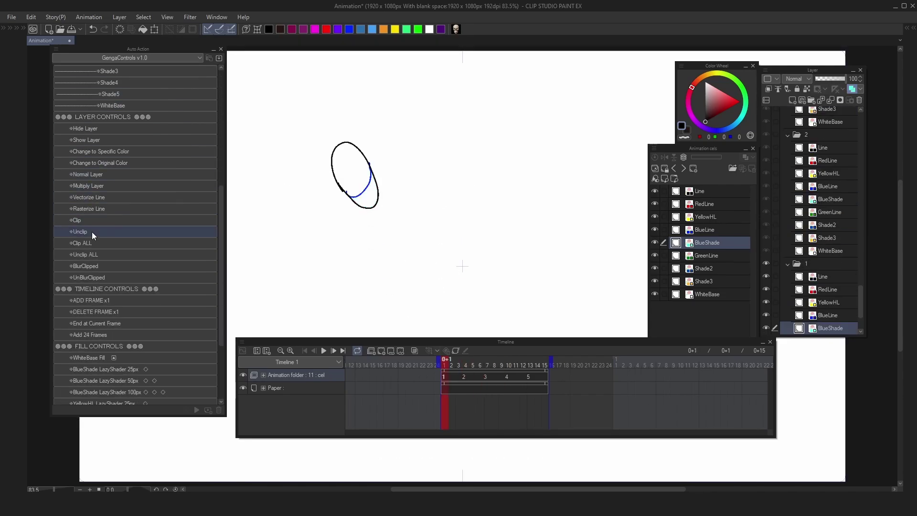
pyautogui.scroll(-1, 115, 301)
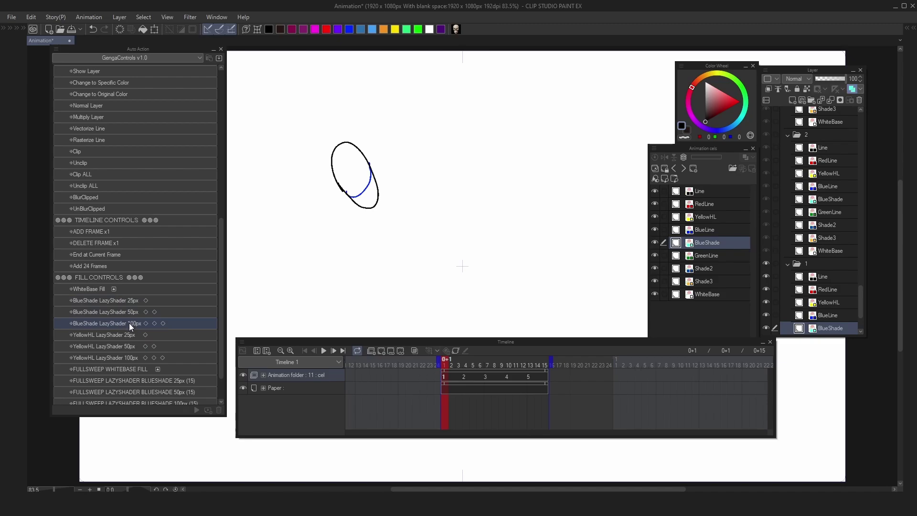
pyautogui.click(155, 301)
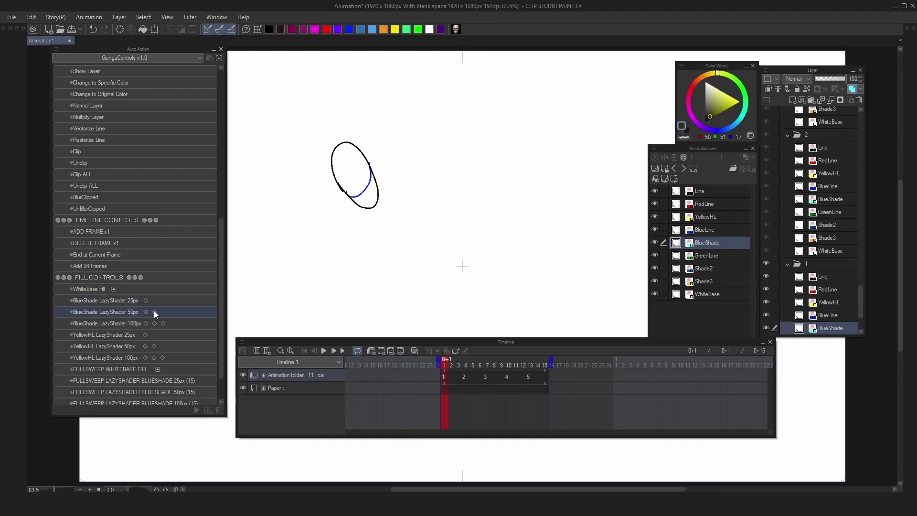
pyautogui.click(154, 312)
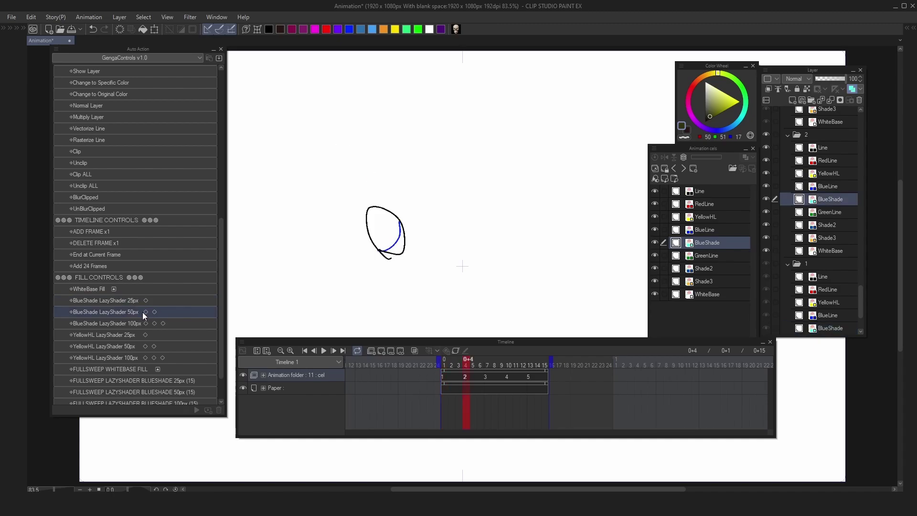
# Fill the ball shadows on all cels with the FULLSWEEP LAZYSHADER BLUESHADE 50px (15) auto action.
pyautogui.scroll(-3, 161, 280)
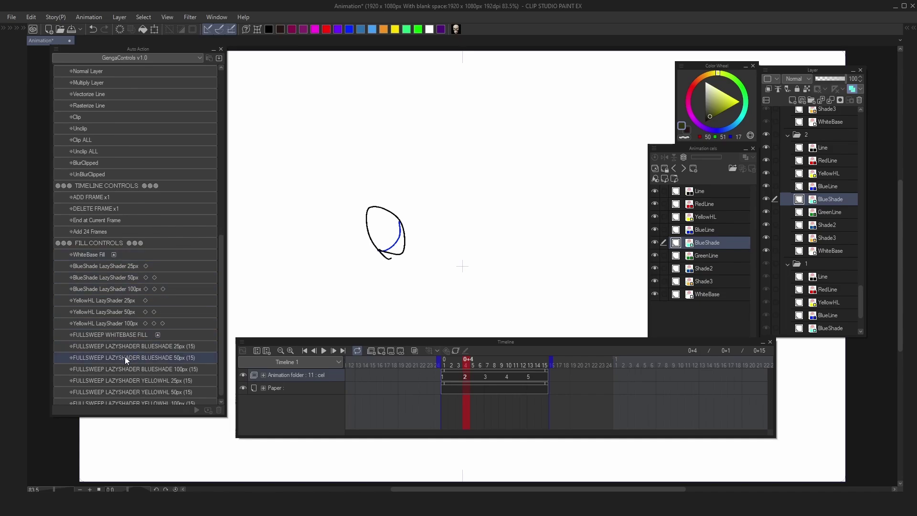
pyautogui.click(125, 357)
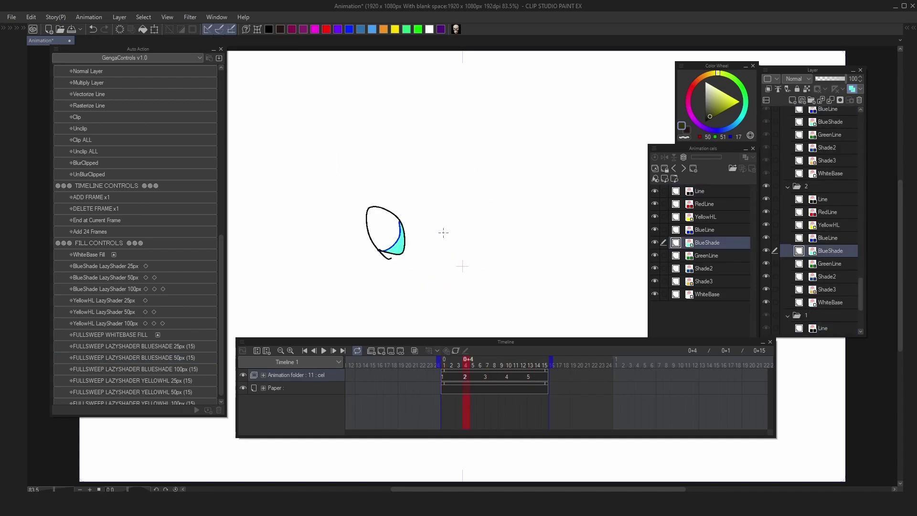
# Select the RedLine layers and draw a small highlight circle on the ball in cels 3, 4 and 5.
pyautogui.scroll(8, 146, 167)
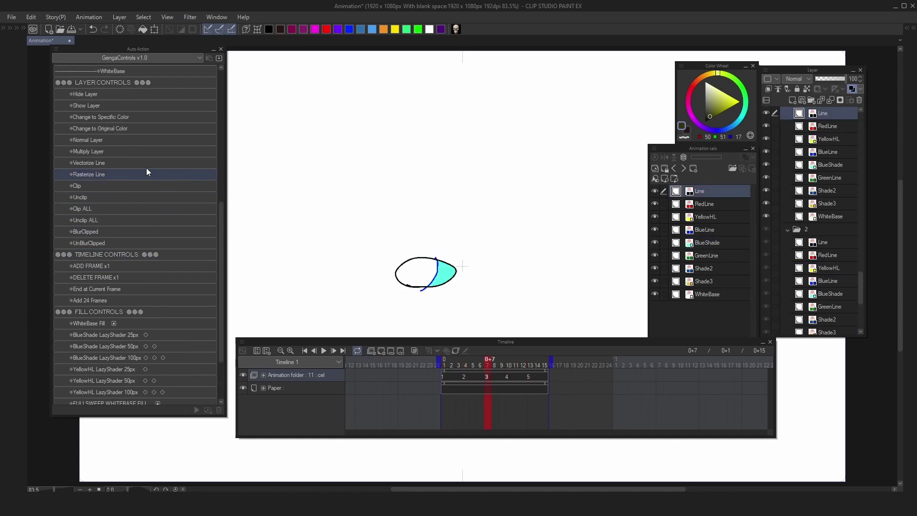
pyautogui.scroll(2, 127, 139)
pyautogui.click(125, 163)
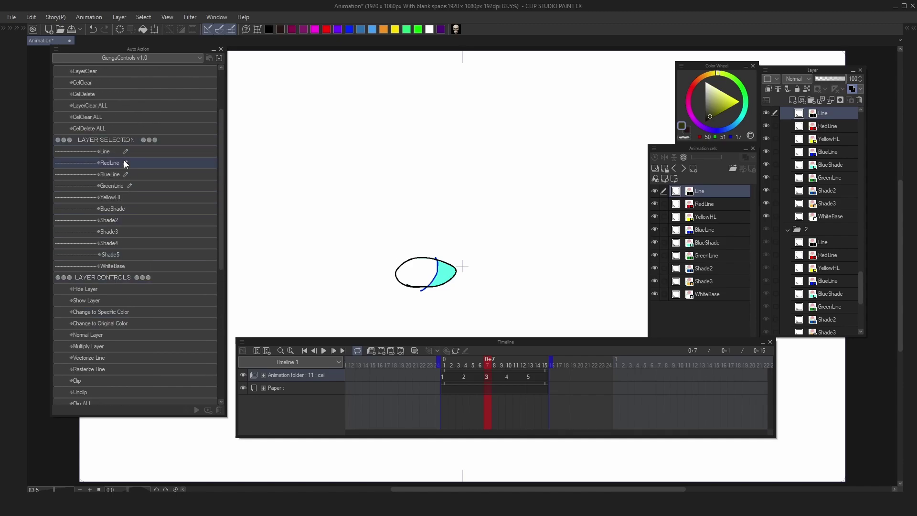
pyautogui.click(120, 164)
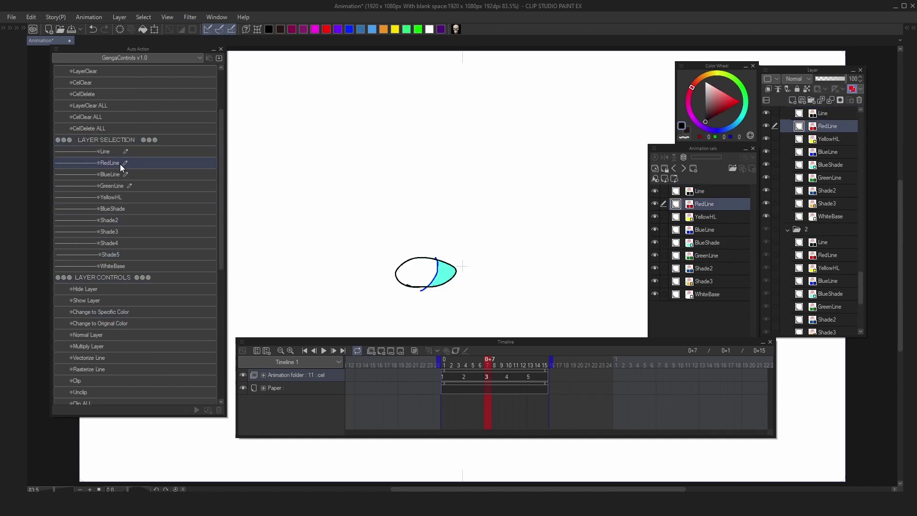
pyautogui.moveTo(412, 265); pyautogui.dragTo(411, 265)
pyautogui.press('.')
pyautogui.moveTo(442, 209); pyautogui.dragTo(444, 210)
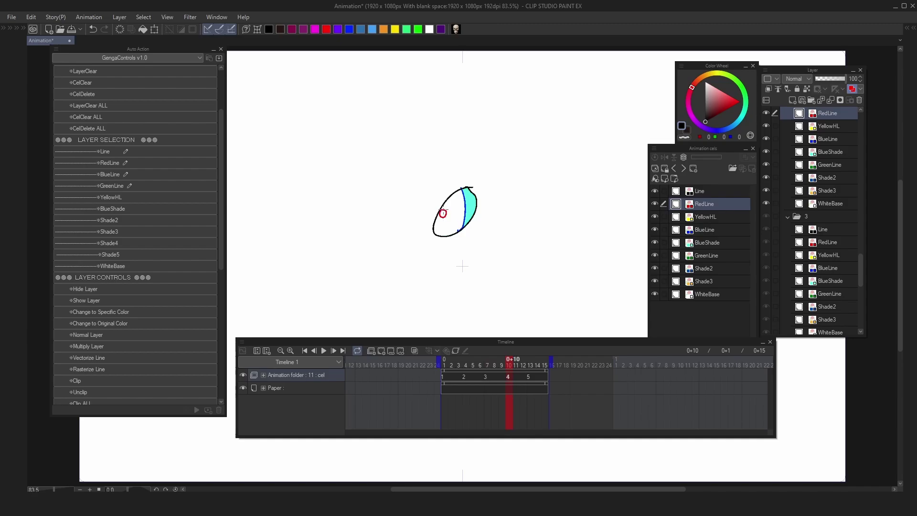
pyautogui.press('.')
pyautogui.moveTo(486, 157); pyautogui.dragTo(486, 158)
pyautogui.press('.')
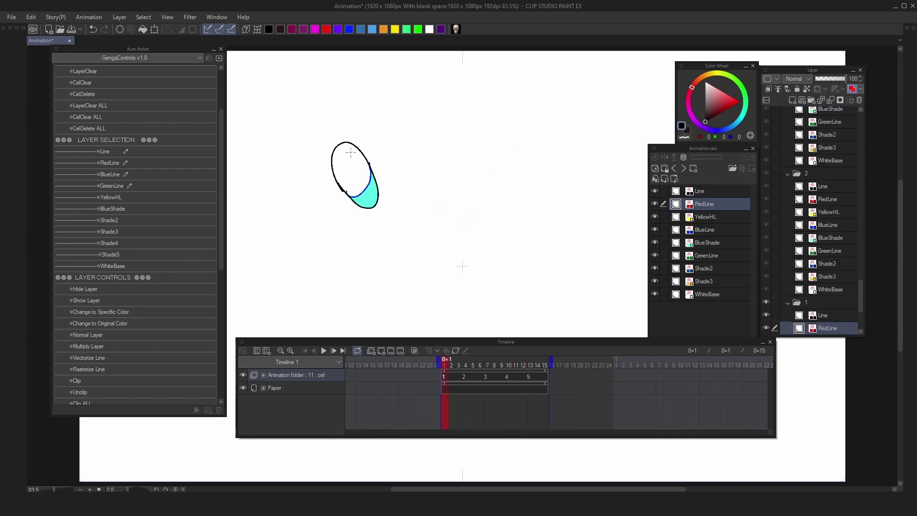
# Draw small red highlight circles on the ball in cels 1 and 2, and flip through the remaining cels.
pyautogui.moveTo(351, 152); pyautogui.dragTo(353, 156)
pyautogui.hotkey('ctrl', 'Right')
pyautogui.moveTo(380, 214); pyautogui.dragTo(380, 210)
pyautogui.hotkey('ctrl', 'Right')
pyautogui.hotkey('ctrl', 'Right')
pyautogui.hotkey('ctrl', 'Right')
pyautogui.hotkey('ctrl', 'Right')
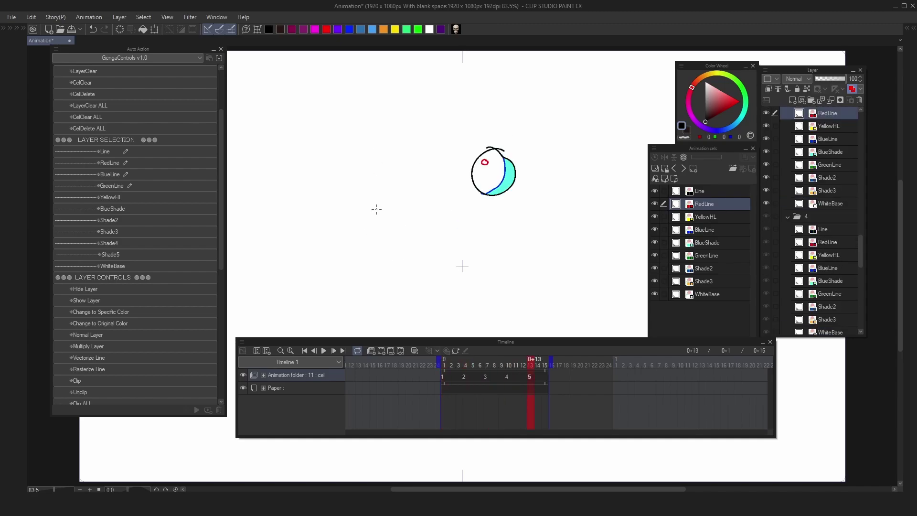
# Fill the highlight circles on all cels with the FULLSWEEP LAZYSHADER YELLOWHL 25px (15) auto action and play back the animation.
pyautogui.scroll(-6, 165, 262)
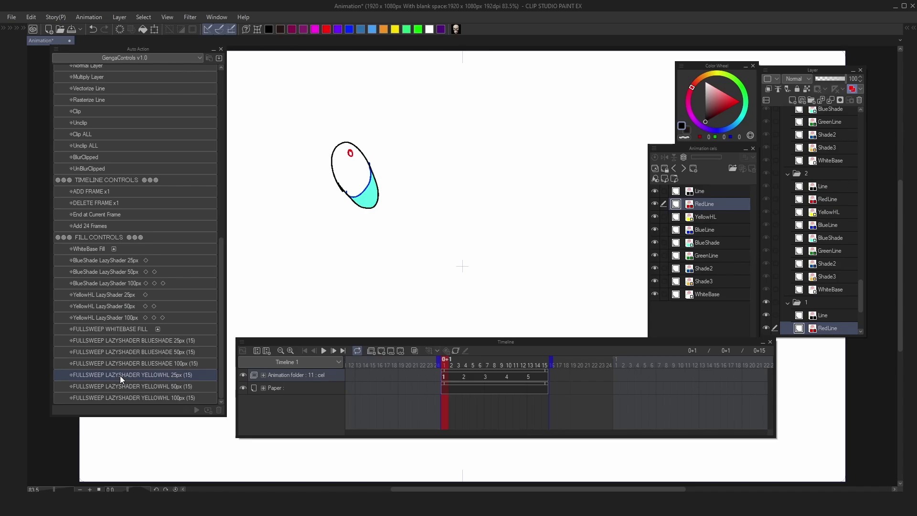
pyautogui.click(171, 378)
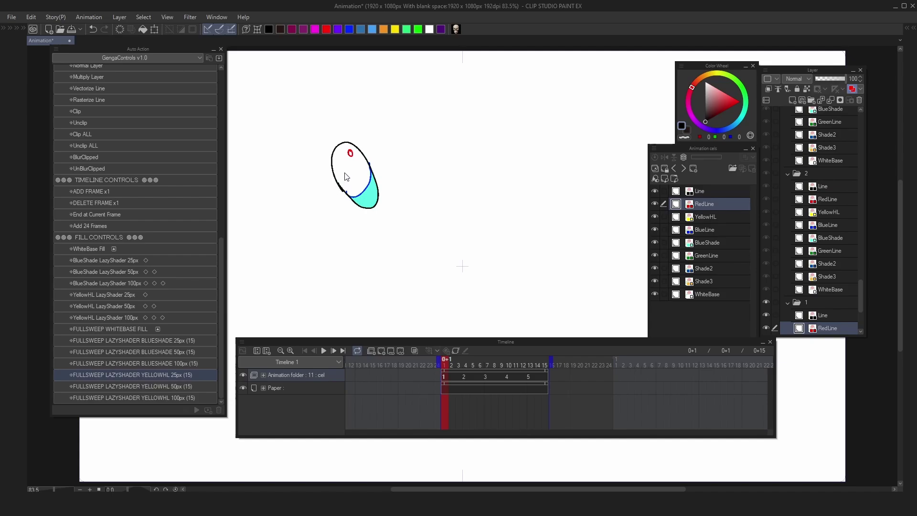
pyautogui.press('space')
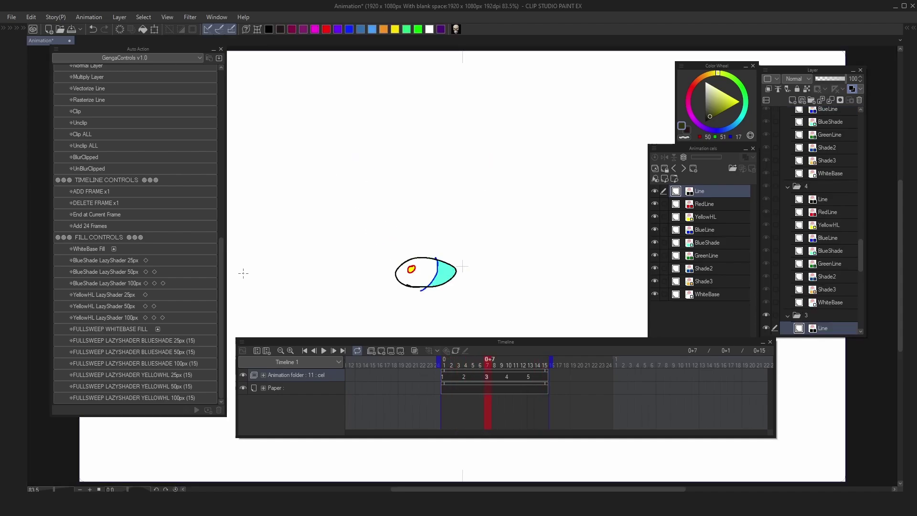
pyautogui.press('space')
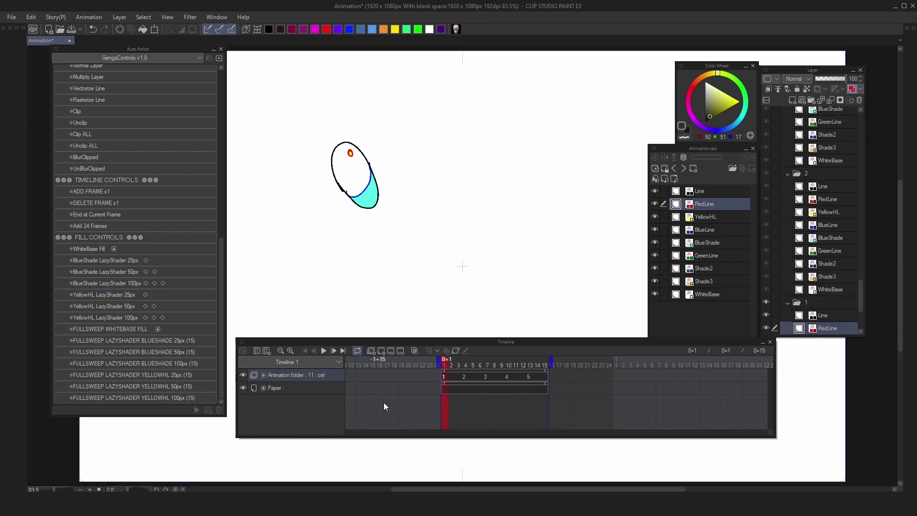
# Hide the Paper layer and fill the ball base on all cels with the FULLSWEEP WHITEBASE FILL auto action.
pyautogui.click(243, 387)
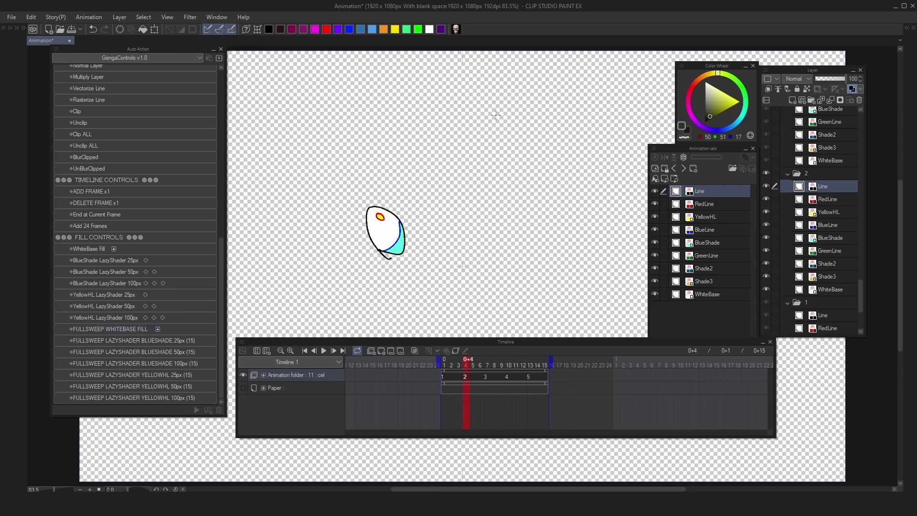
pyautogui.press('space')
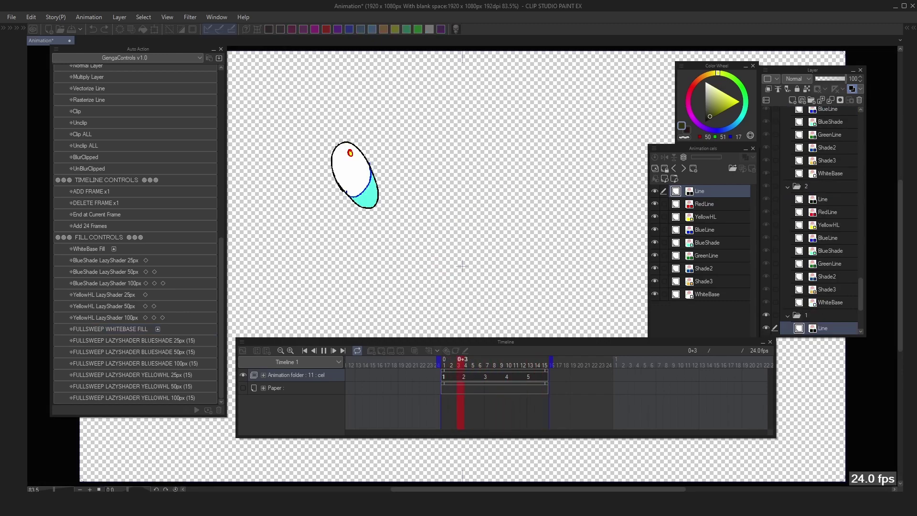
pyautogui.press('space')
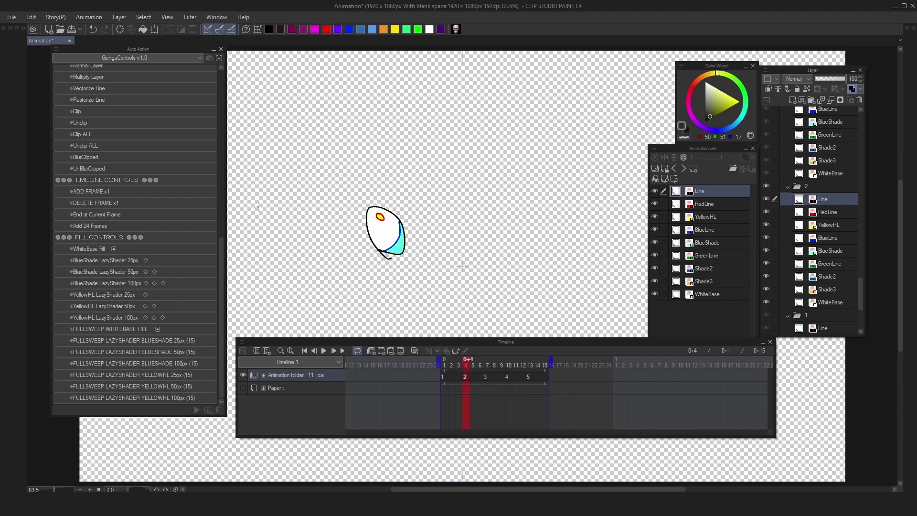
# Hide the BlueShade layers with the Hide Layer auto action and show them again with Show Layer.
pyautogui.scroll(7, 109, 236)
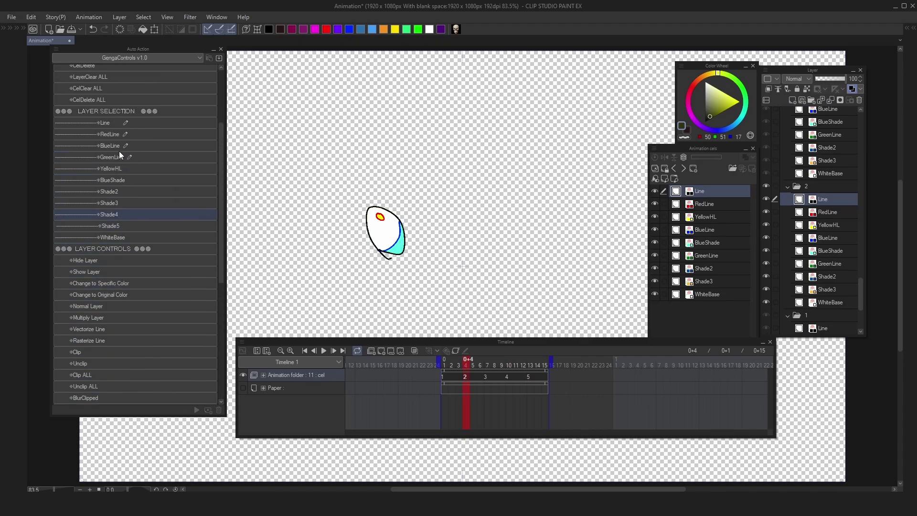
pyautogui.click(122, 180)
pyautogui.click(113, 275)
pyautogui.click(110, 260)
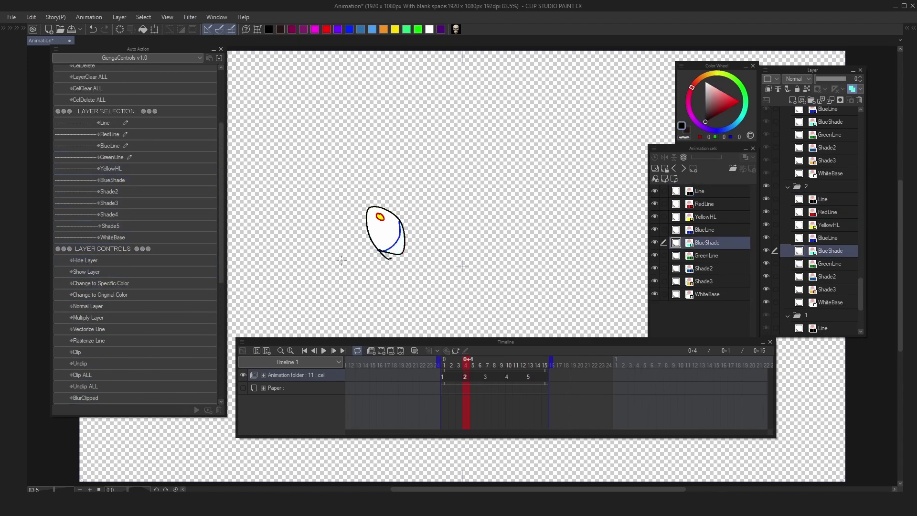
pyautogui.scroll(4, 396, 246)
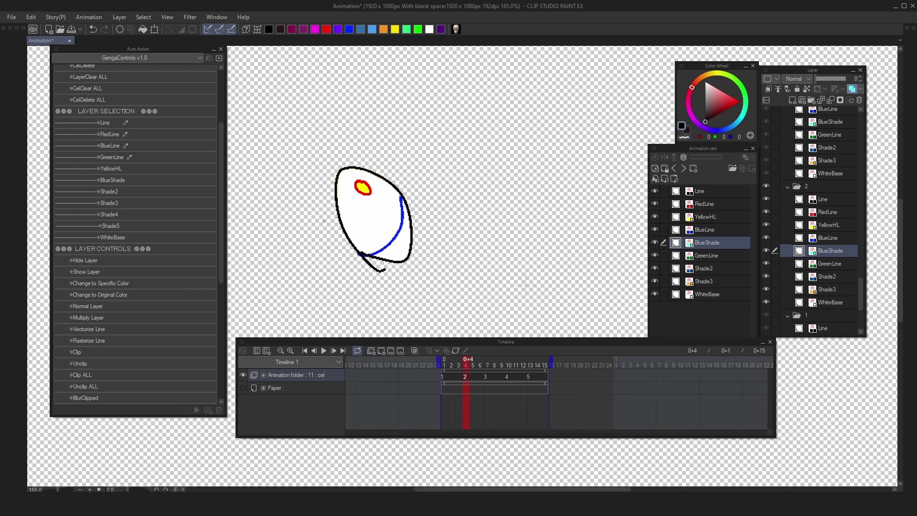
pyautogui.scroll(-4, 525, 286)
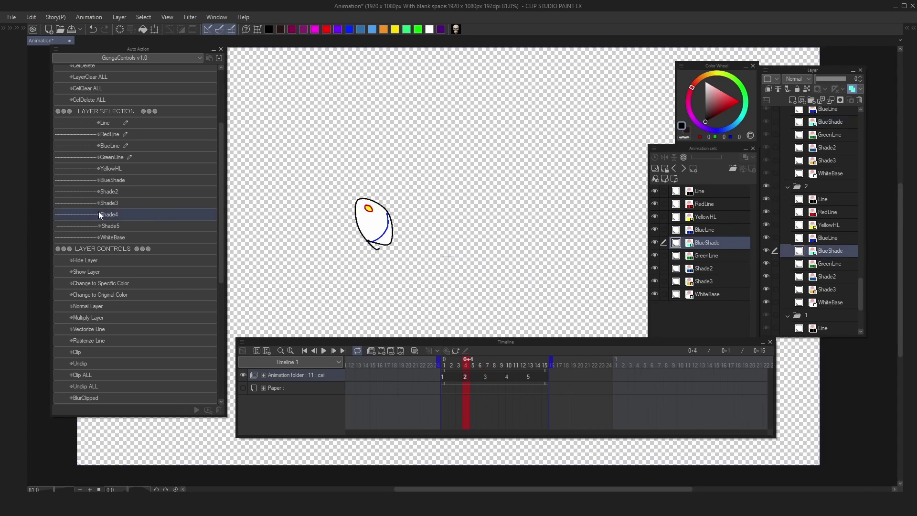
pyautogui.click(110, 271)
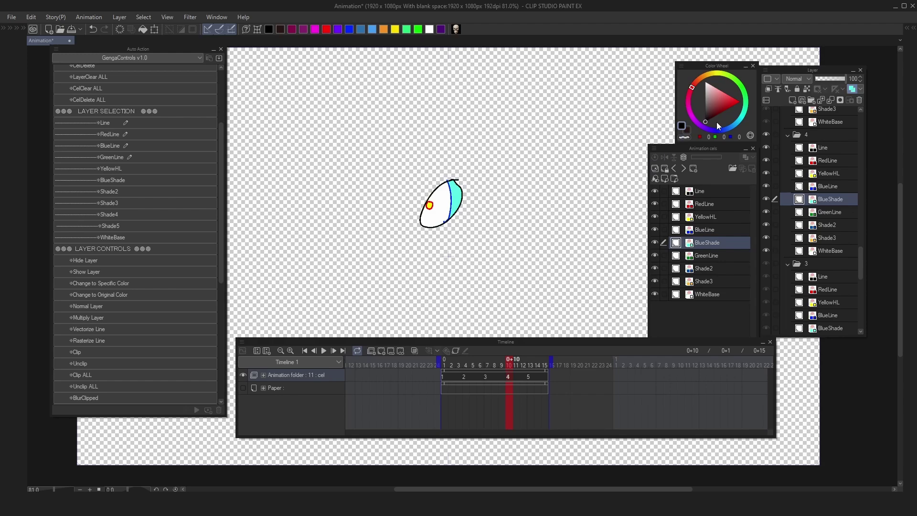
# Recolor the BlueShade layers to light green (RGB 144, 255, 122) with Change to Specific Color and play back the animation.
pyautogui.moveTo(744, 90)
pyautogui.mouseDown()
pyautogui.moveTo(748, 104)
pyautogui.moveTo(731, 93)
pyautogui.mouseUp()
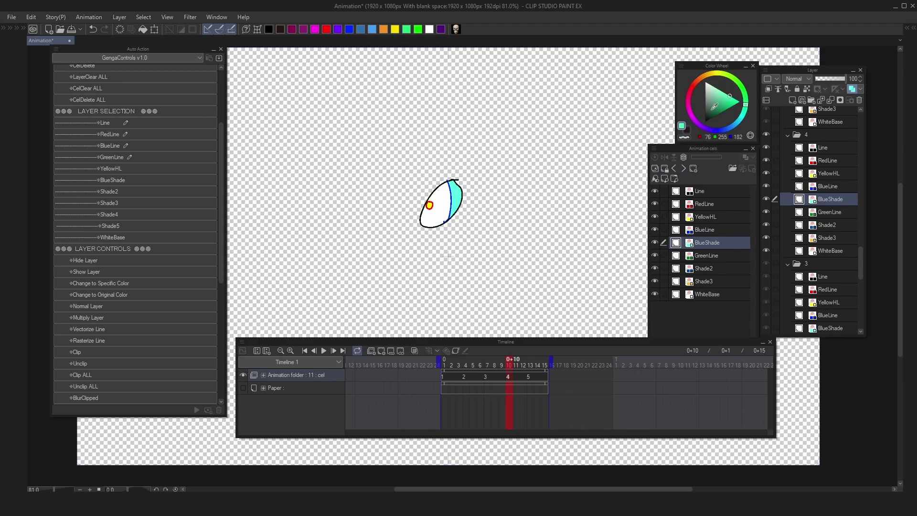
pyautogui.click(730, 96)
pyautogui.click(122, 180)
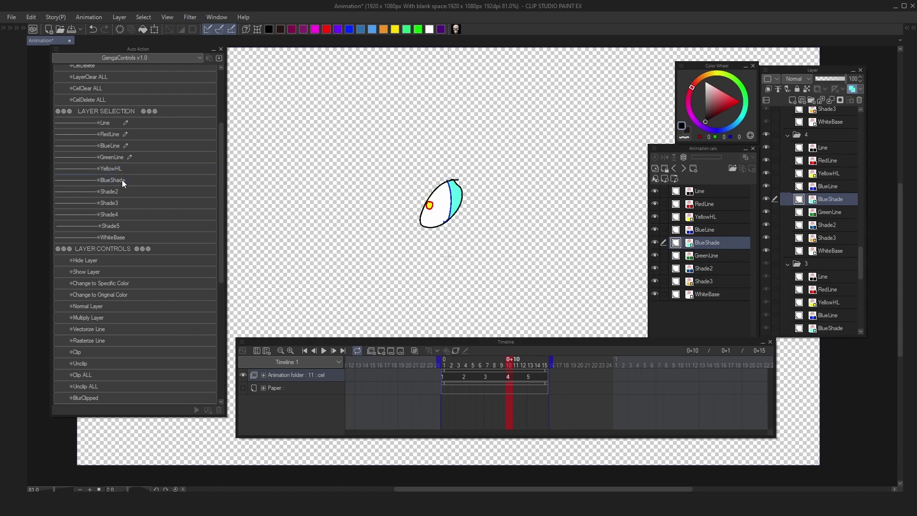
pyautogui.click(744, 110)
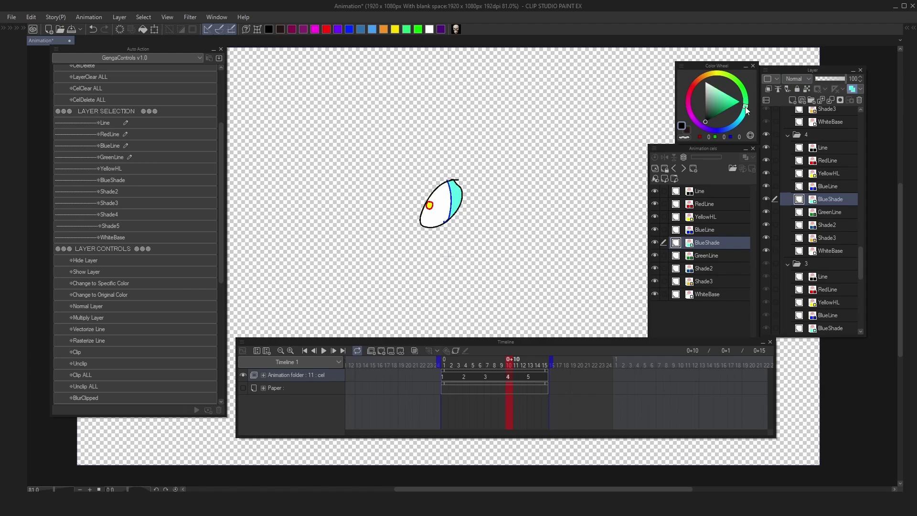
pyautogui.moveTo(726, 103); pyautogui.dragTo(728, 92)
pyautogui.click(736, 86)
pyautogui.click(724, 92)
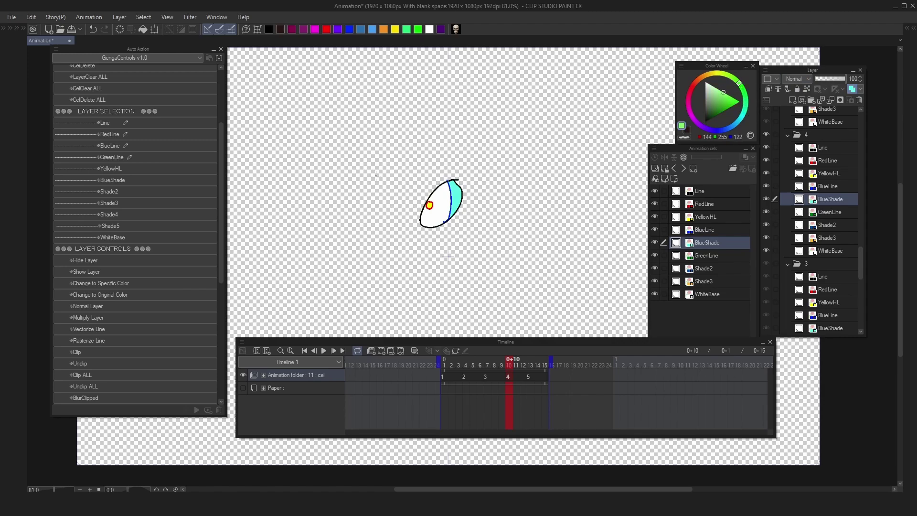
pyautogui.click(114, 286)
pyautogui.press('space')
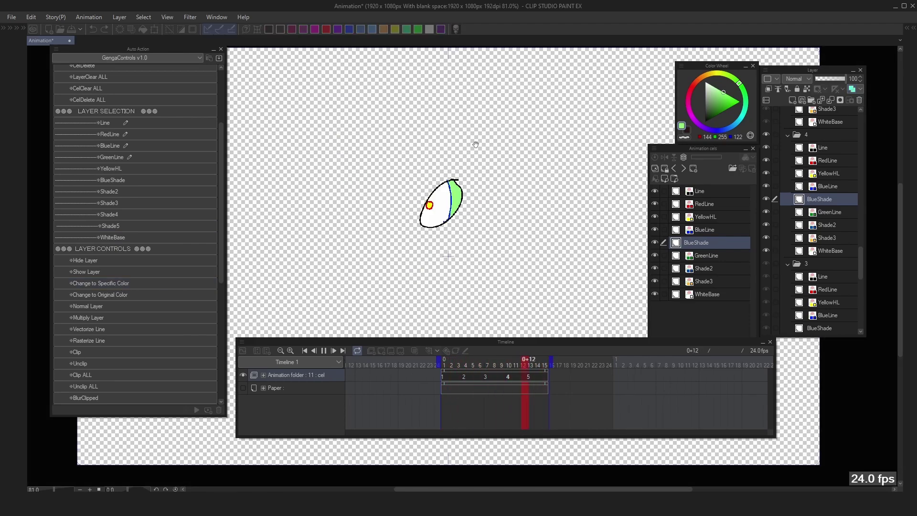
pyautogui.press('Return')
pyautogui.press('Return')
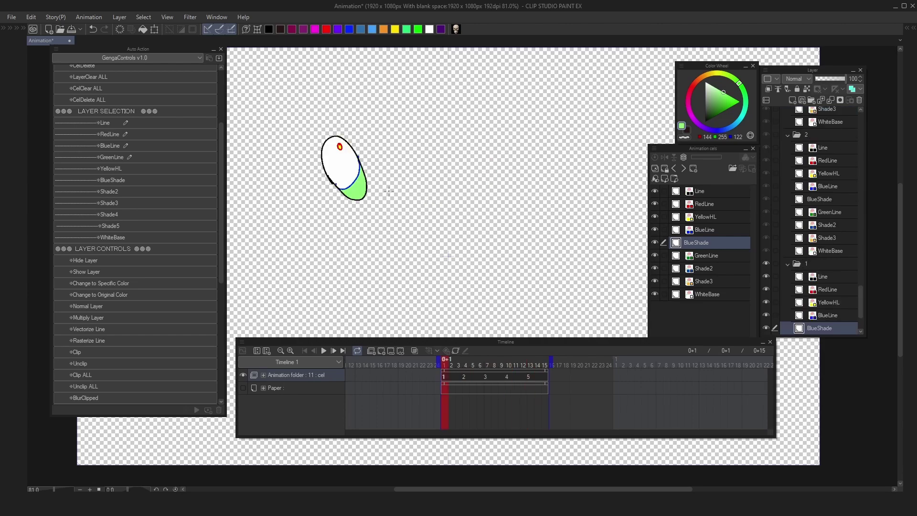
pyautogui.press('Return')
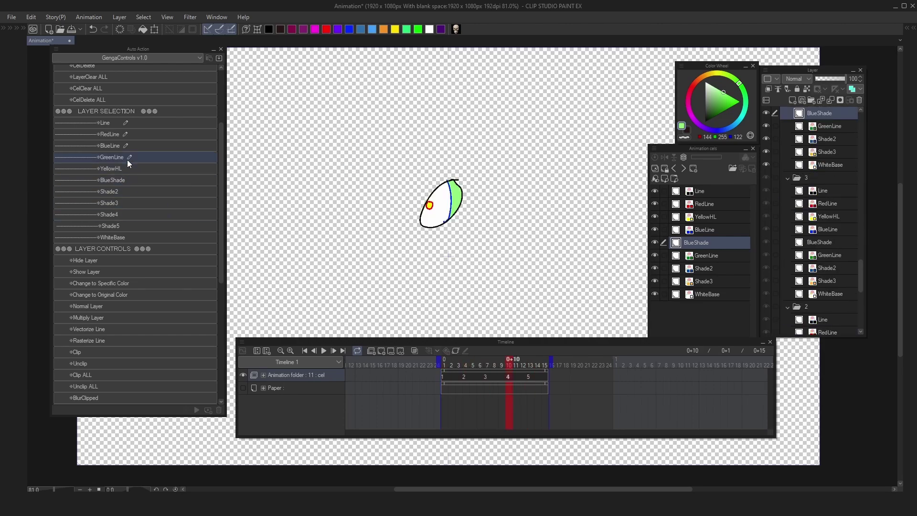
# Hide the BlueLine layers on all cels with the Hide Layer auto action and play back the animation.
pyautogui.click(119, 146)
pyautogui.click(98, 262)
pyautogui.click(102, 263)
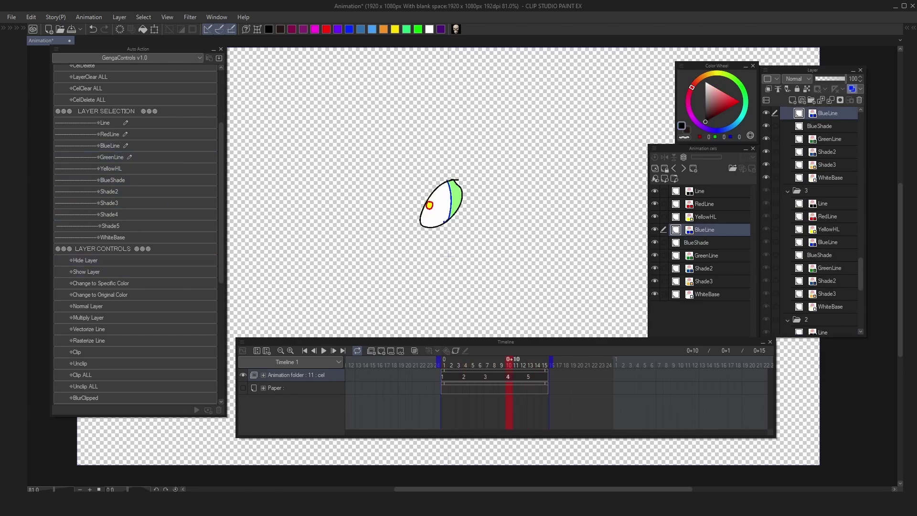
pyautogui.press('Return')
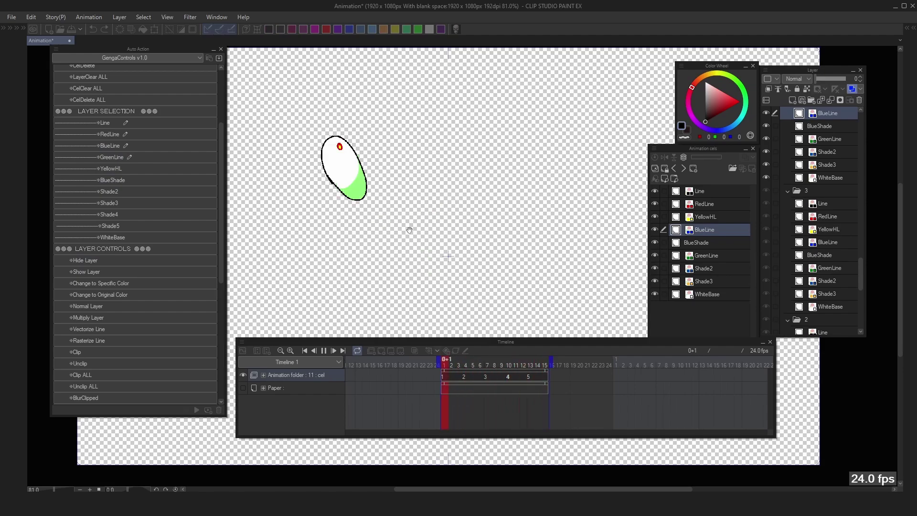
pyautogui.press('Return')
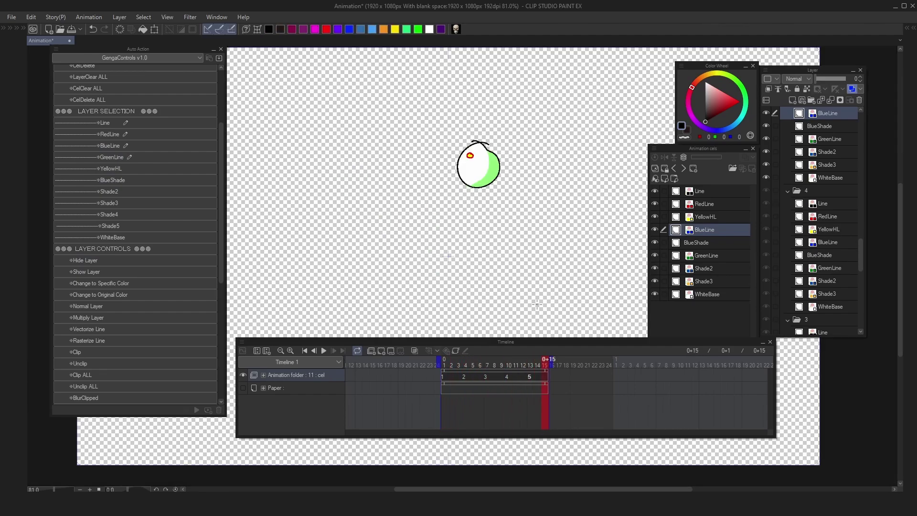
pyautogui.press('Left')
pyautogui.press('Left')
pyautogui.press('Right')
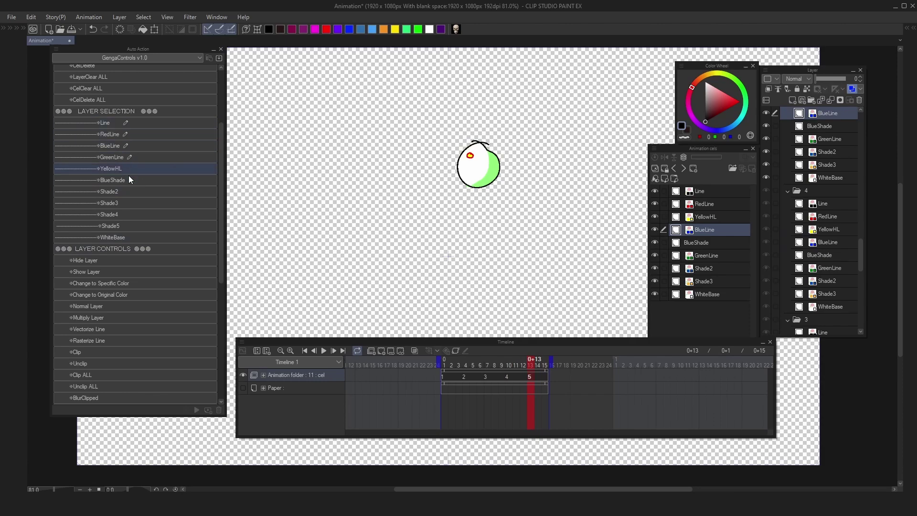
# Recolor the WhiteBase layers on all cels to pale yellow (RGB 240, 255, 184) with Change to Specific Color.
pyautogui.click(122, 238)
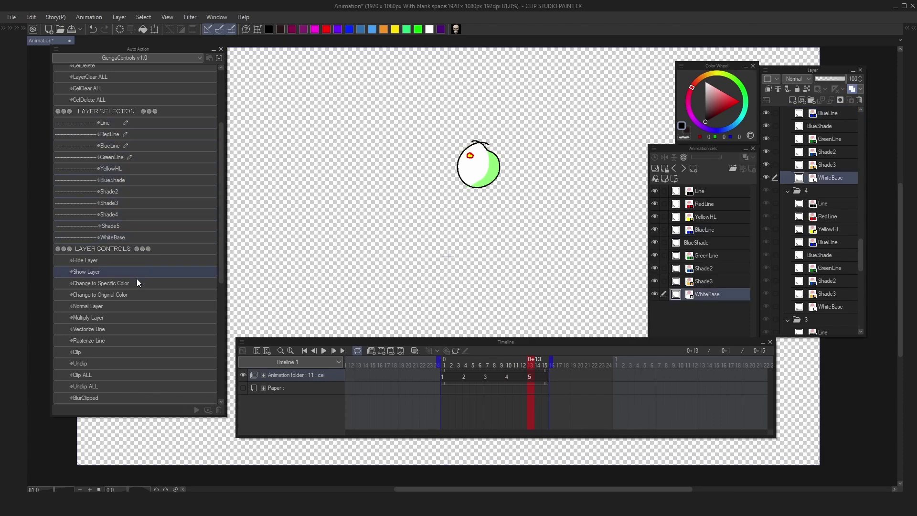
pyautogui.scroll(-2, 138, 322)
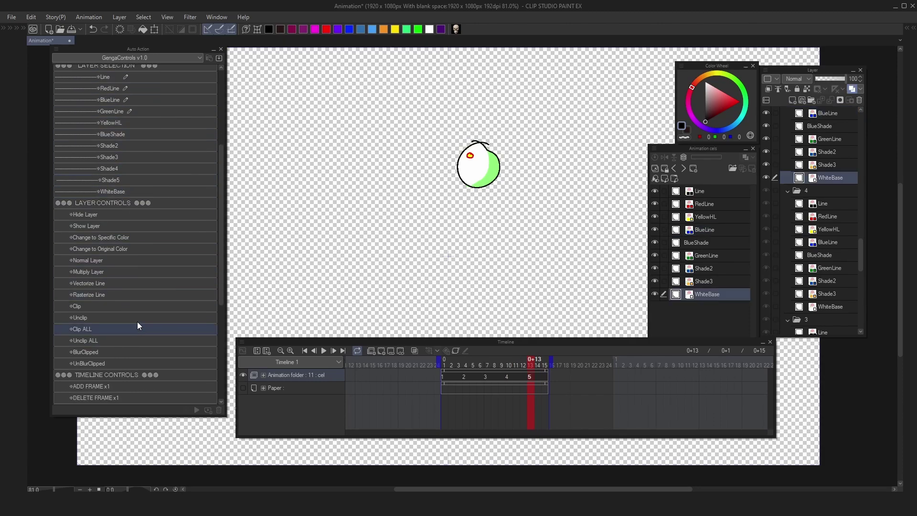
pyautogui.click(715, 88)
pyautogui.moveTo(739, 88); pyautogui.dragTo(723, 74)
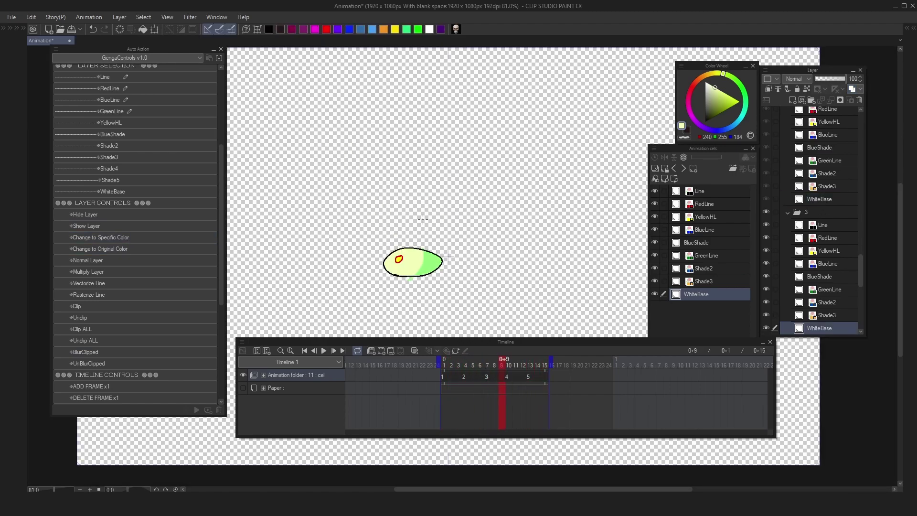
pyautogui.scroll(2, 148, 159)
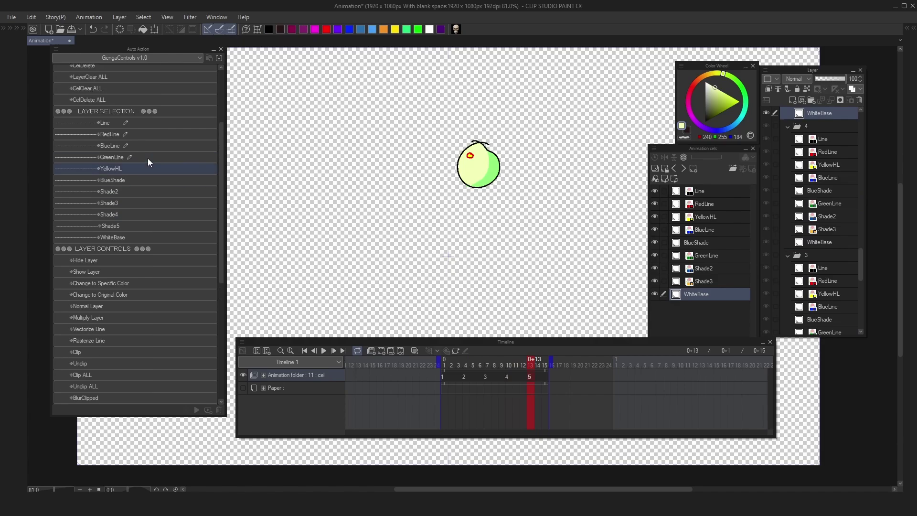
# Restore the BlueShade layers' original color with Change to Original Color and switch them to Multiply and back to Normal.
pyautogui.click(122, 180)
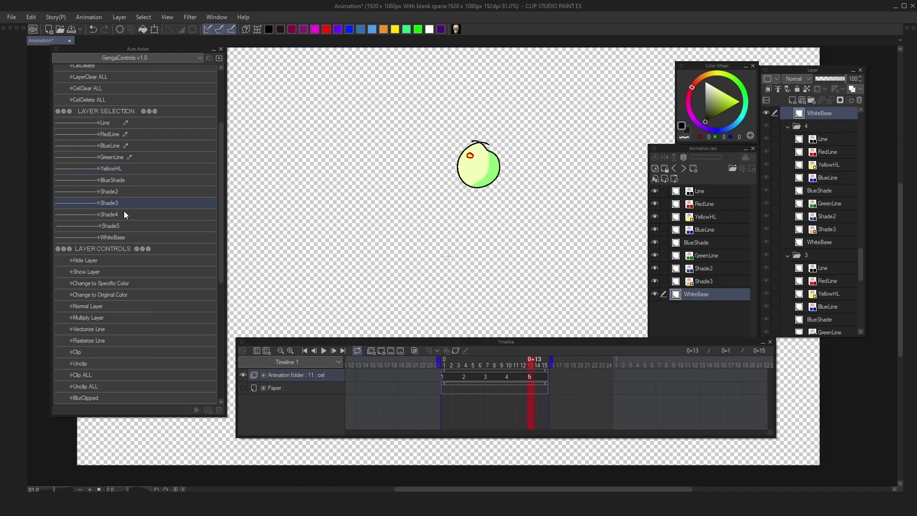
pyautogui.click(116, 294)
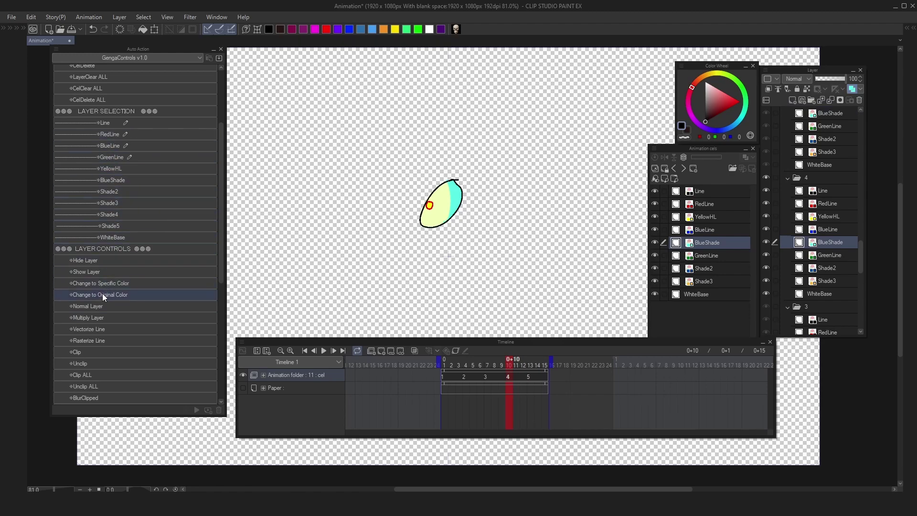
pyautogui.click(96, 316)
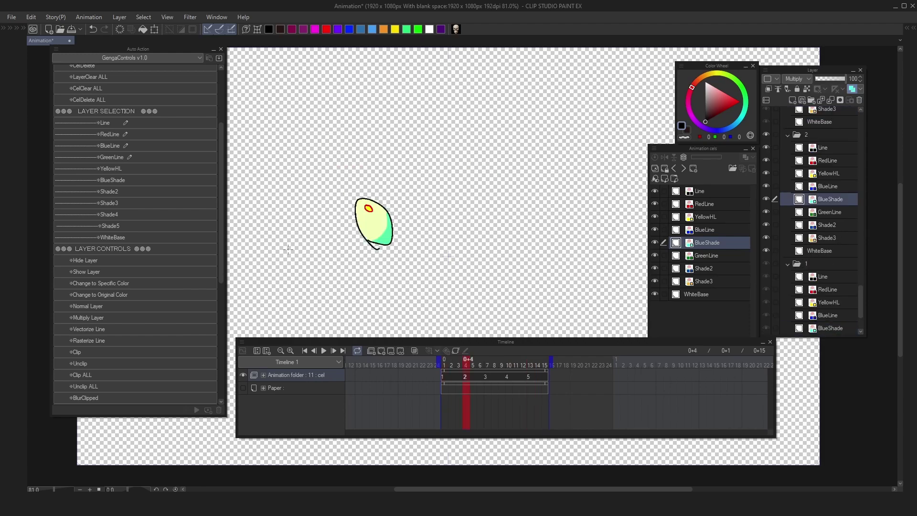
pyautogui.click(121, 306)
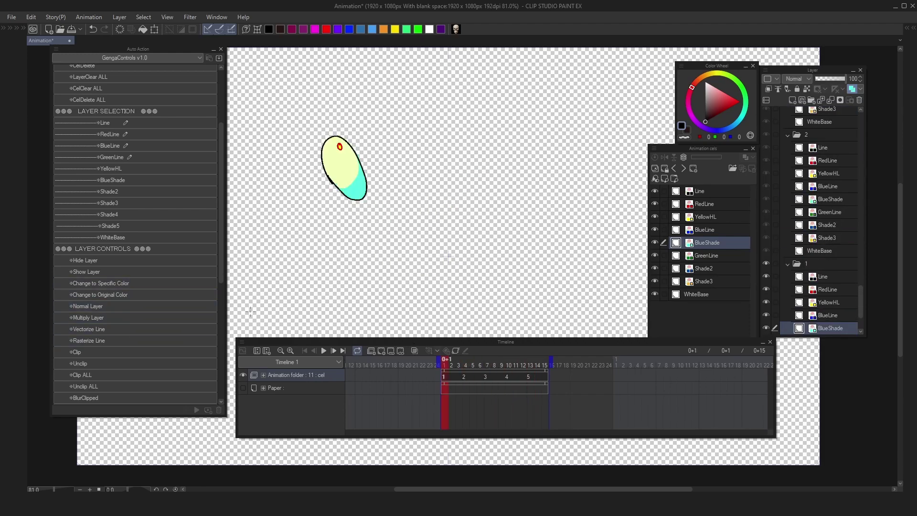
# Try the Vectorize Line auto action on the Line layers of all cels and undo the last change.
pyautogui.click(128, 330)
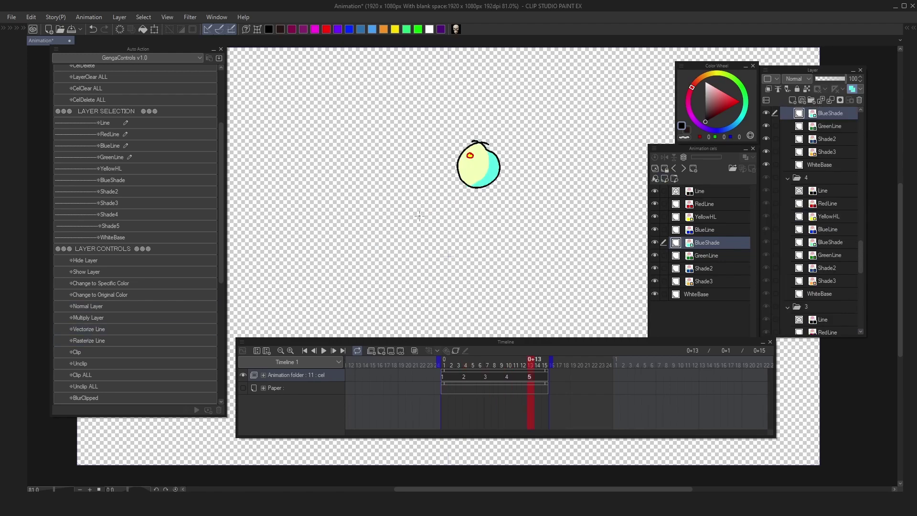
pyautogui.scroll(3, 373, 229)
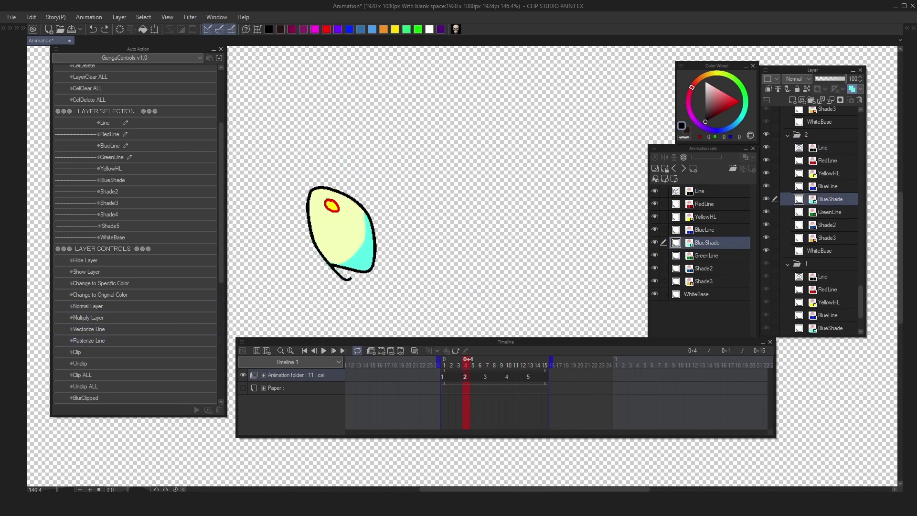
pyautogui.moveTo(370, 220); pyautogui.dragTo(428, 183)
pyautogui.hotkey('ctrl', 'z')
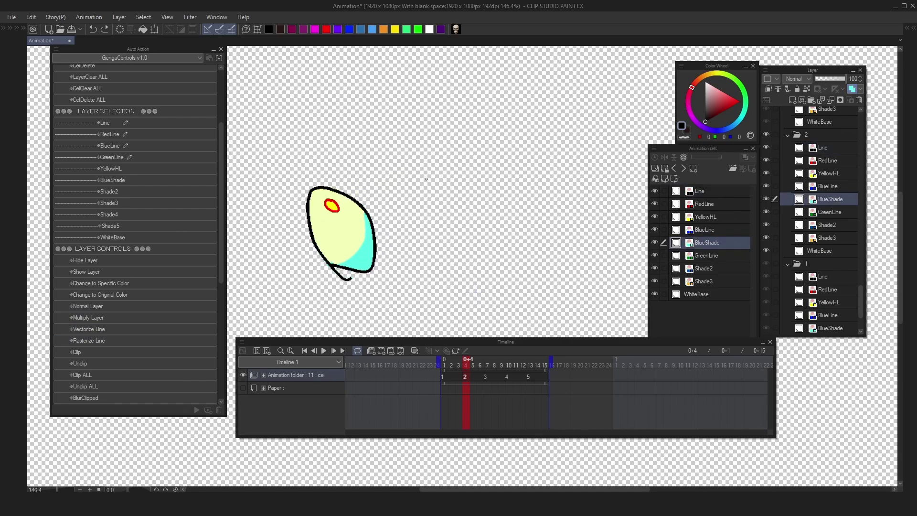
# Step through the animation frames to examine the line art on each cel.
pyautogui.press('Right')
pyautogui.press('Right')
pyautogui.press('Right')
pyautogui.press('Right')
pyautogui.press('Right')
pyautogui.press('Right')
pyautogui.scroll(-3, 420, 180)
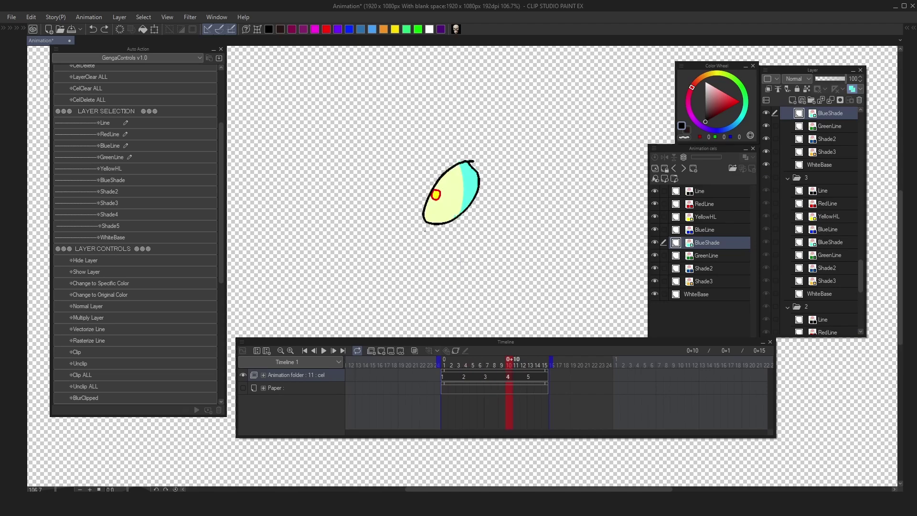
pyautogui.scroll(-2, 394, 262)
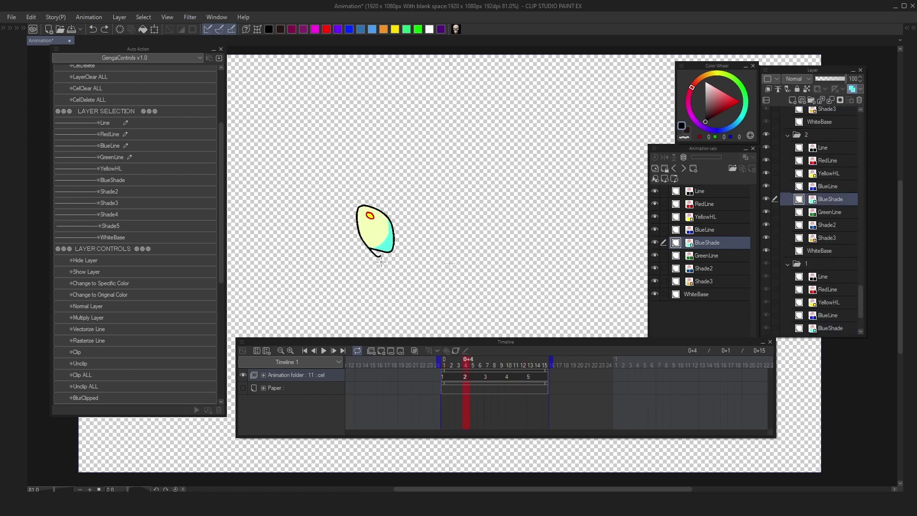
# Reveal the sub tool list, move the Auto Action palette beside it, and select the G-pen, undoing a test stroke.
pyautogui.press('Tab')
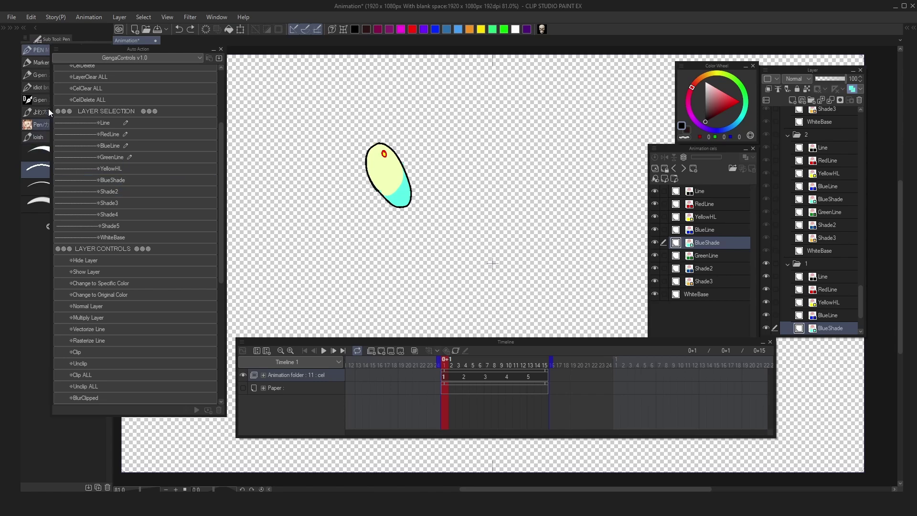
pyautogui.moveTo(108, 50); pyautogui.dragTo(203, 54)
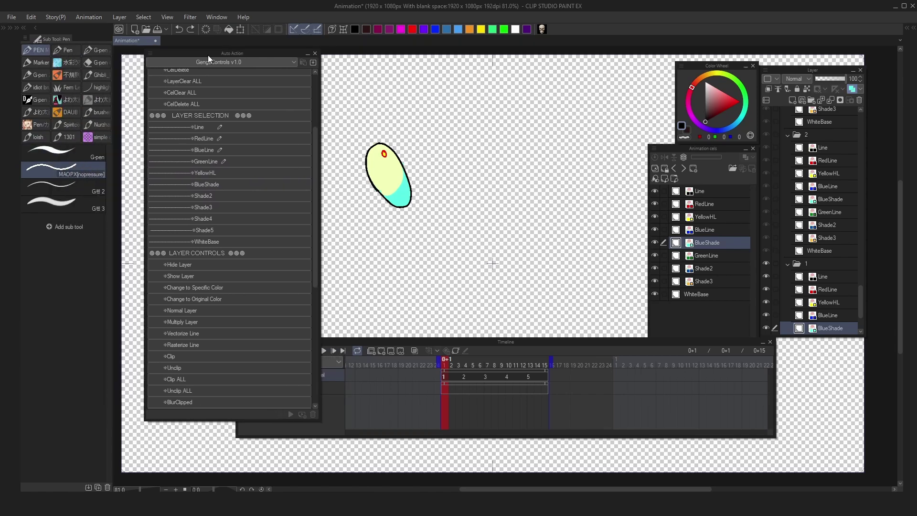
pyautogui.click(84, 153)
pyautogui.moveTo(519, 149); pyautogui.dragTo(535, 221)
pyautogui.hotkey('ctrl', 'z')
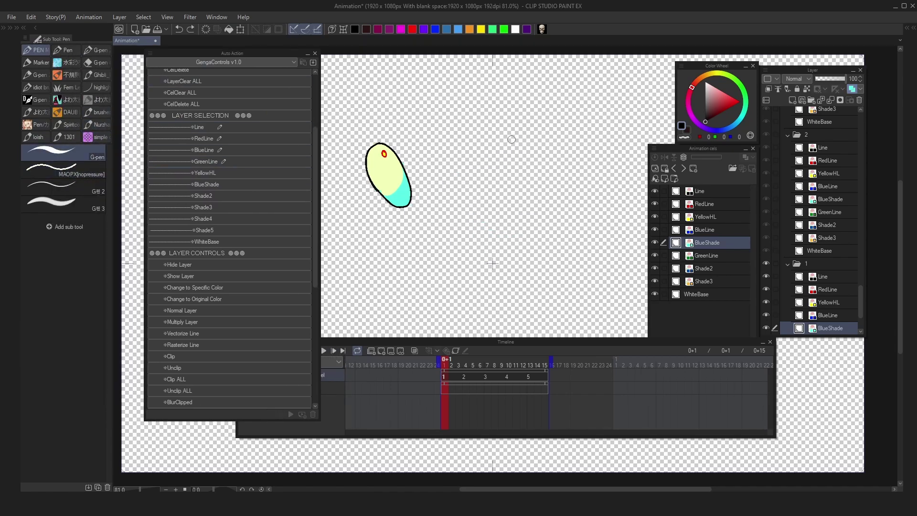
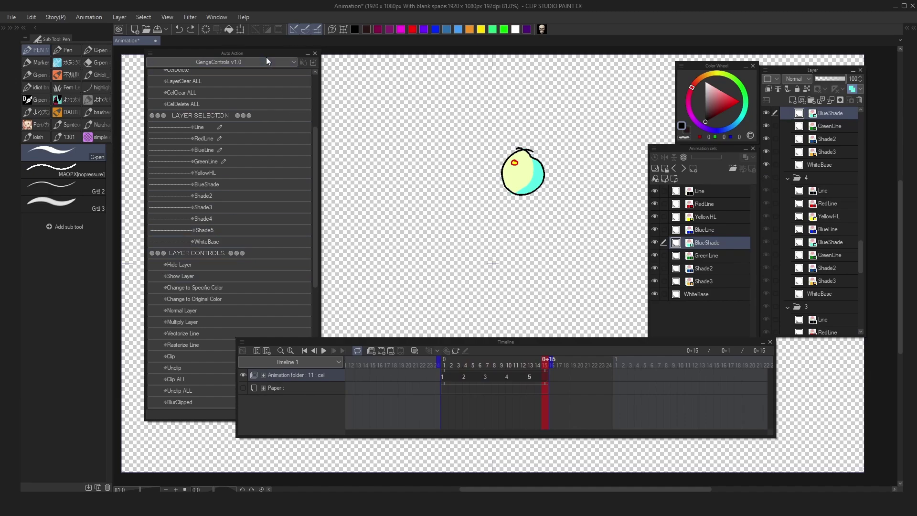
pyautogui.moveTo(265, 56); pyautogui.dragTo(258, 55)
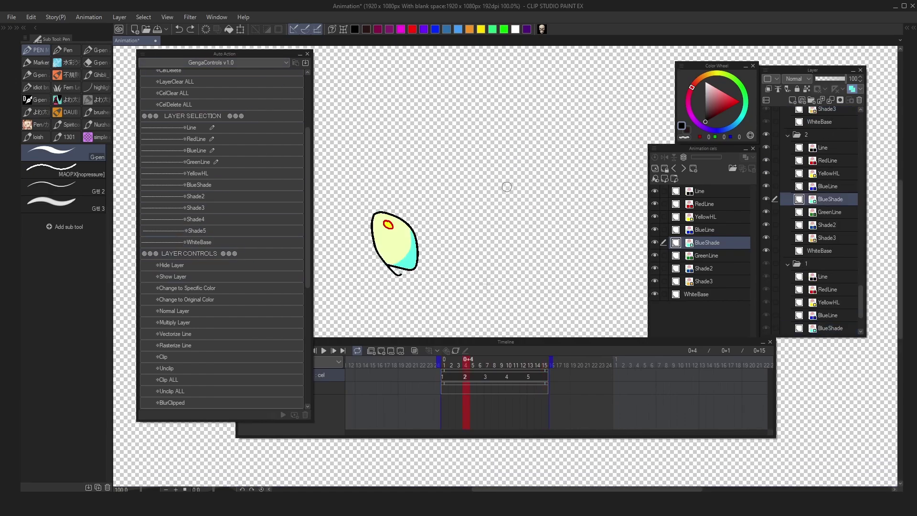
# Select the BlueShade layer and blur it on cel 2 with the BlurClipped auto action.
pyautogui.scroll(-3, 234, 334)
pyautogui.scroll(3, 323, 302)
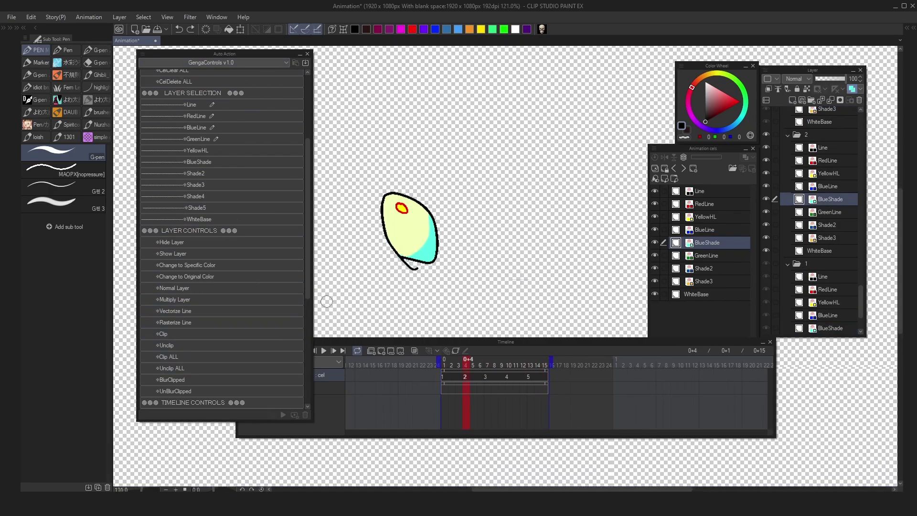
pyautogui.scroll(-2, 243, 343)
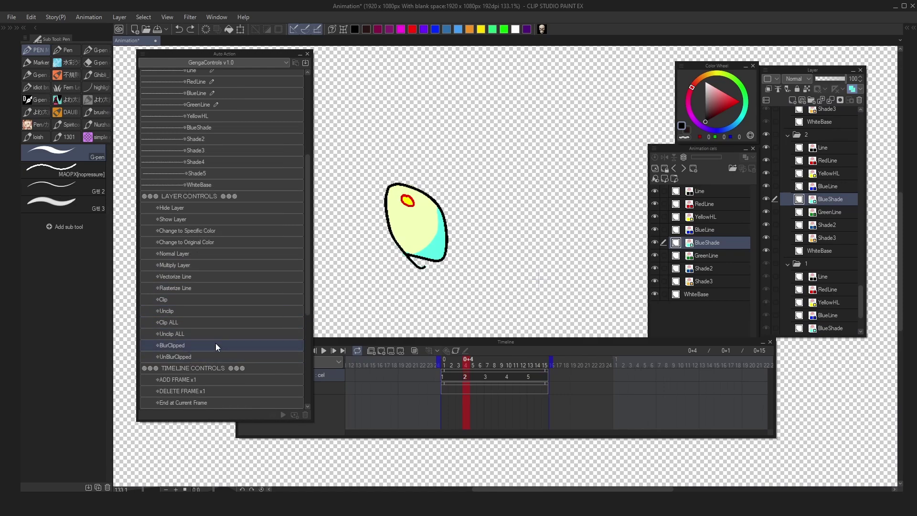
pyautogui.rightClick(202, 348)
pyautogui.press('Escape')
pyautogui.scroll(2, 193, 158)
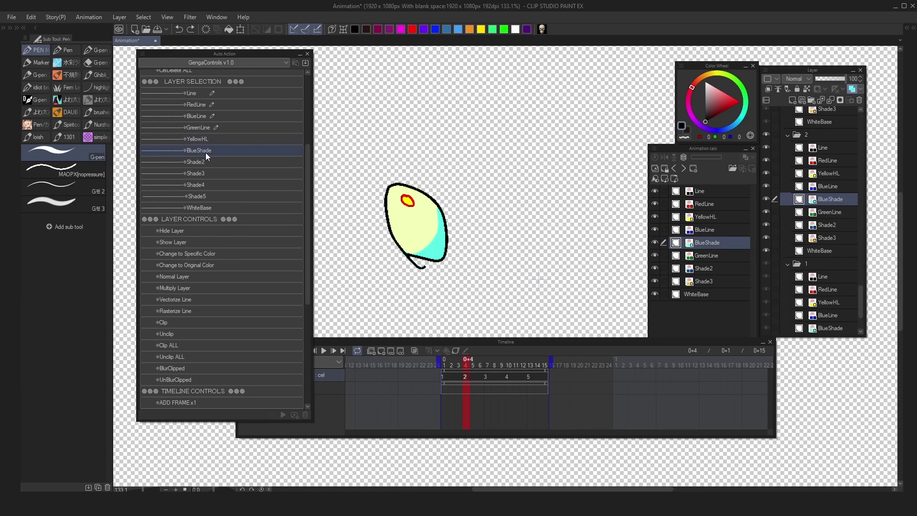
pyautogui.click(206, 152)
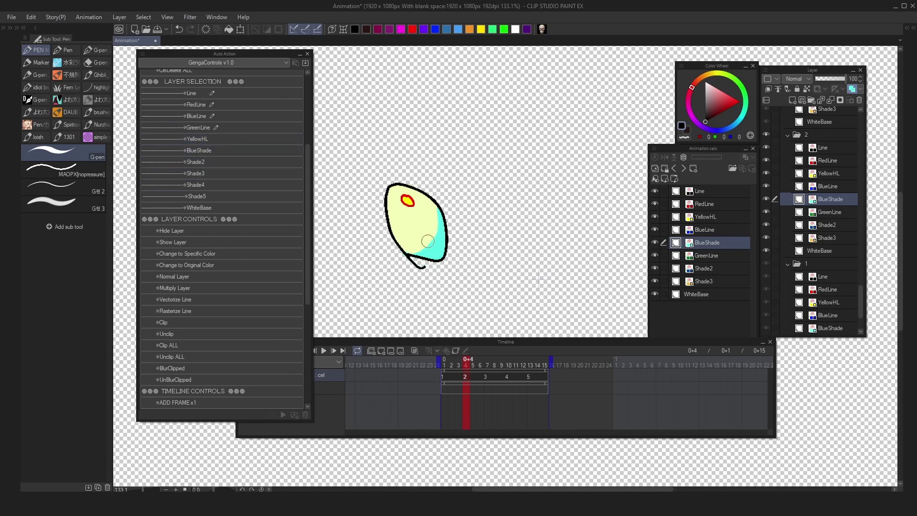
pyautogui.scroll(-1, 205, 349)
pyautogui.click(201, 358)
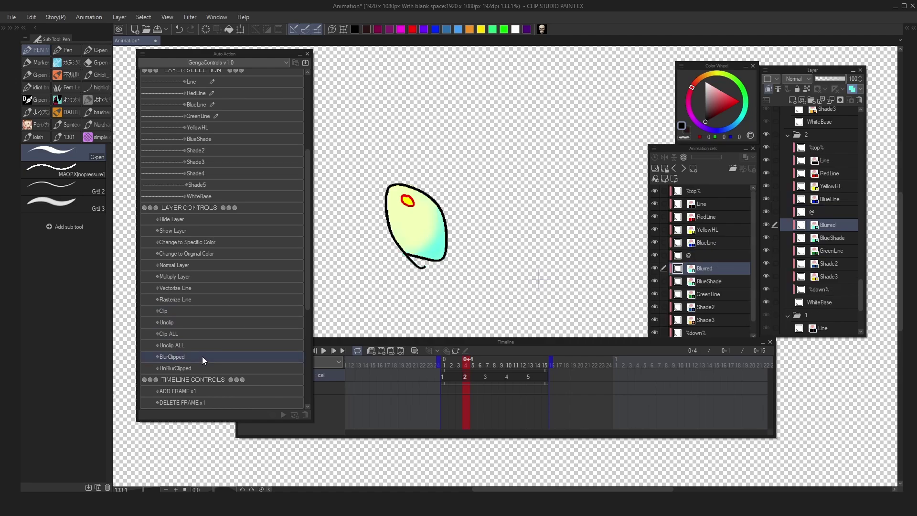
# Apply BlurClipped to the BlueShade layers of cels 3 and 4 and flip between the frames to compare the shading.
pyautogui.press('.')
pyautogui.press(',')
pyautogui.press('.')
pyautogui.click(198, 358)
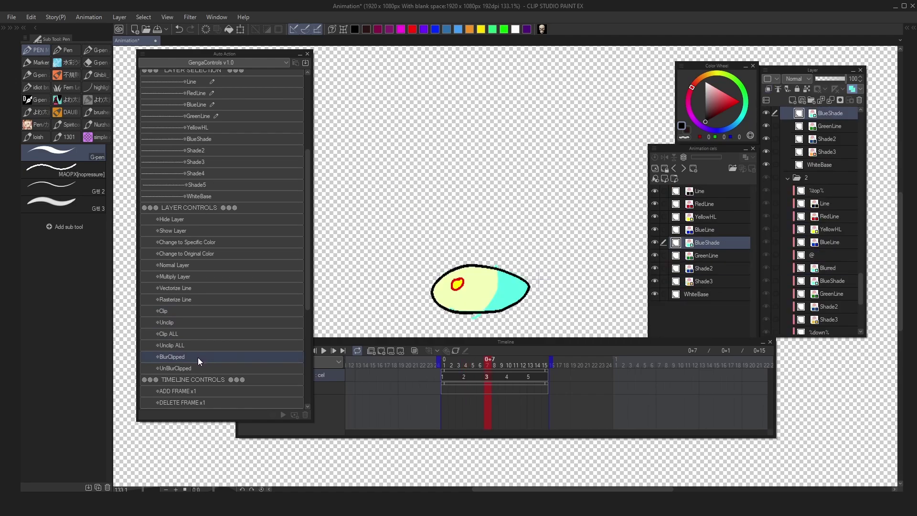
pyautogui.press('.')
pyautogui.click(199, 358)
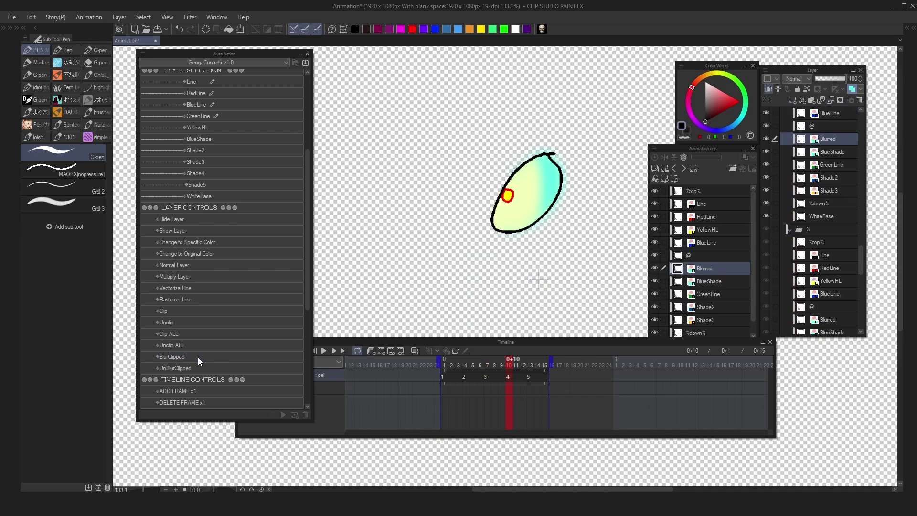
pyautogui.press('Left')
pyautogui.press('Right')
pyautogui.press('Left')
pyautogui.press('Left')
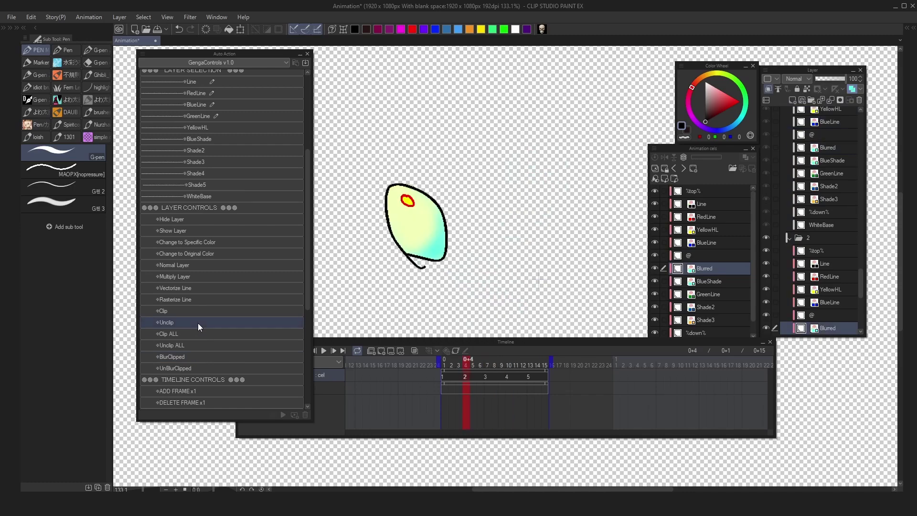
# Remove the blurred shading from the cels with the UnBlurClipped auto action.
pyautogui.moveTo(198, 323)
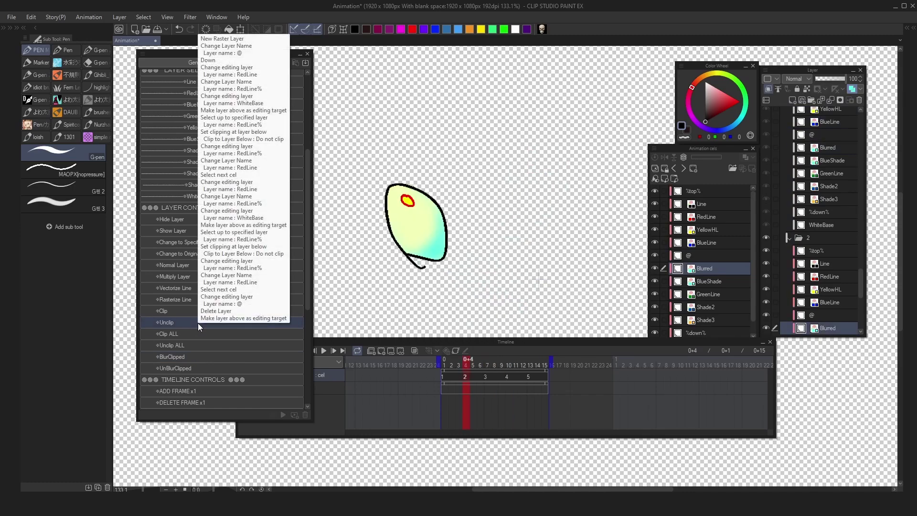
pyautogui.click(167, 367)
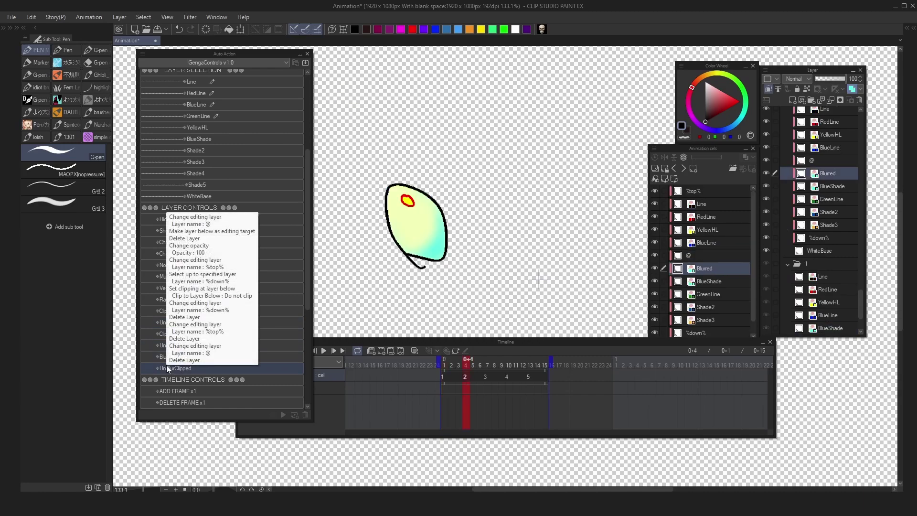
pyautogui.click(177, 368)
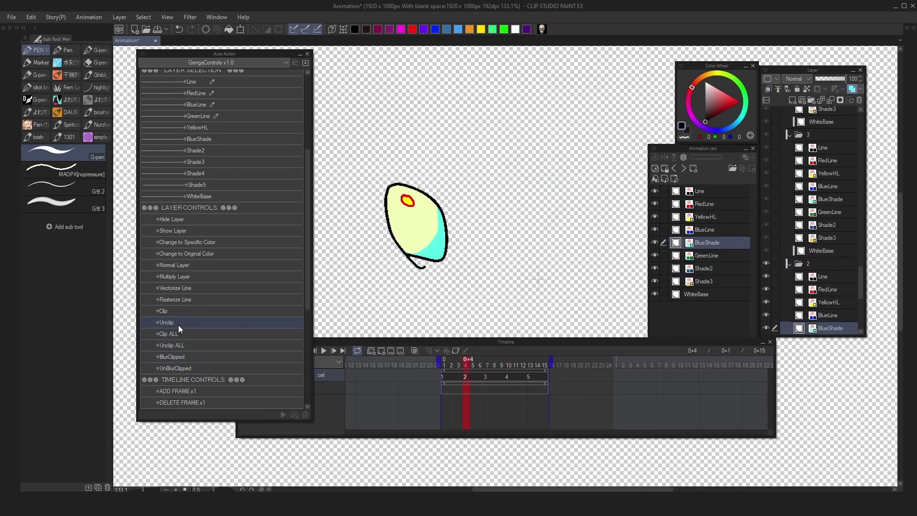
# Clip the cel layers from RedLine down with the Clip auto action and release them with Unclip.
pyautogui.moveTo(175, 313)
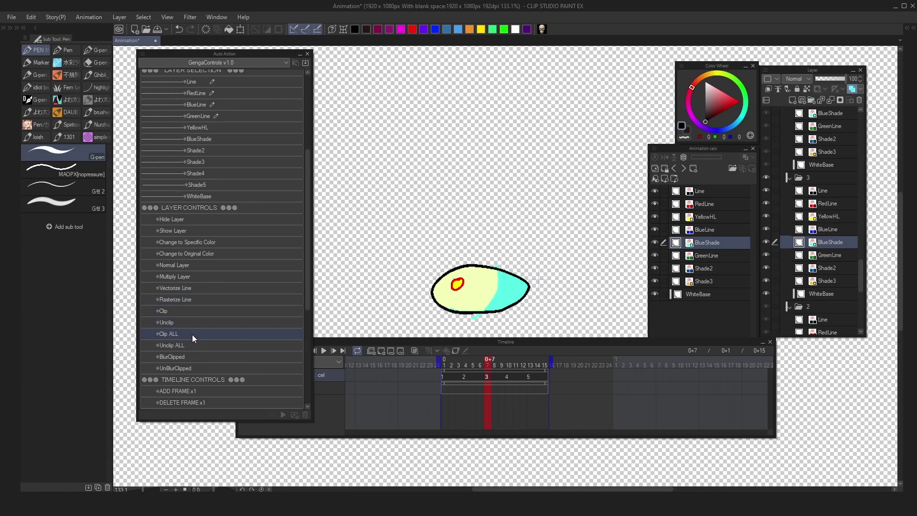
pyautogui.click(185, 311)
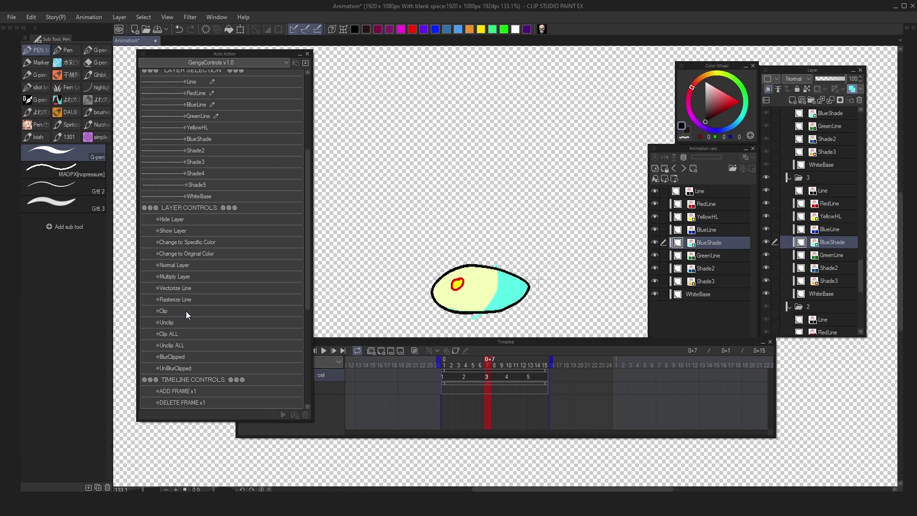
pyautogui.click(182, 323)
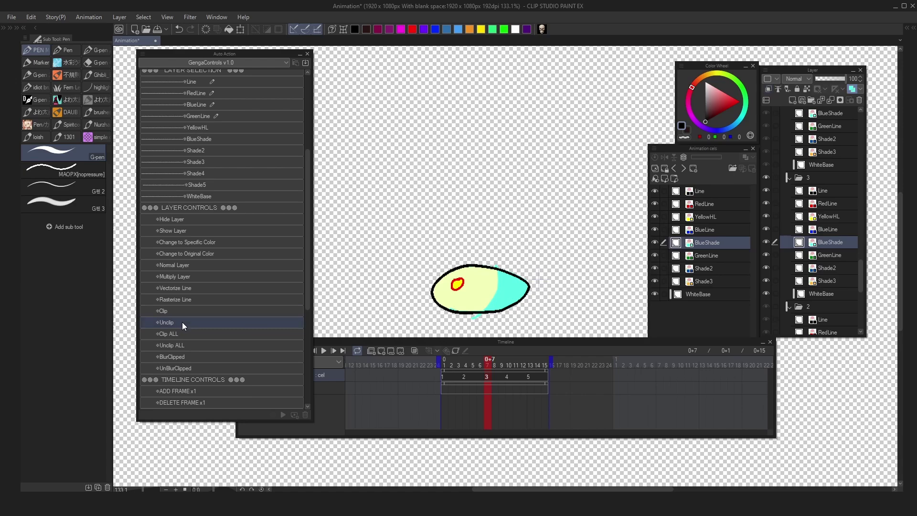
pyautogui.press(',')
pyautogui.press('.')
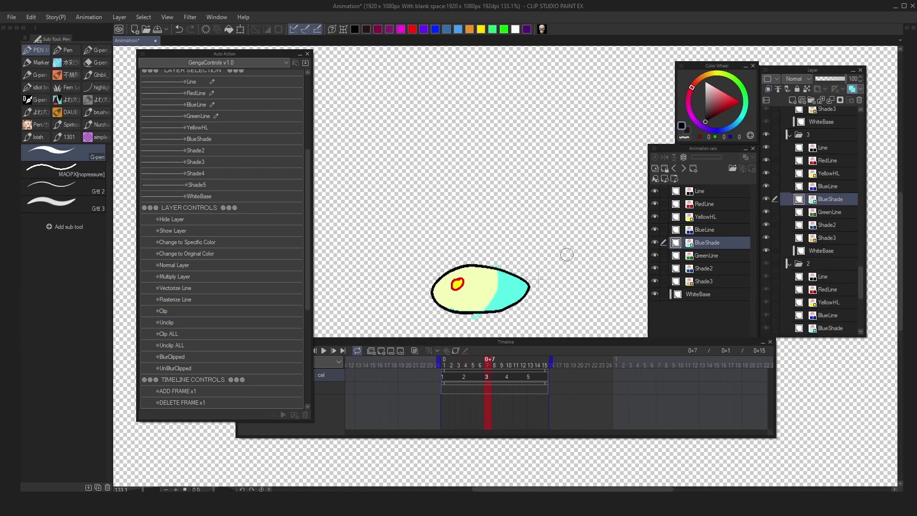
# Turn off clipping to the layer below on the WhiteBase layer of each clipped cel.
pyautogui.click(210, 196)
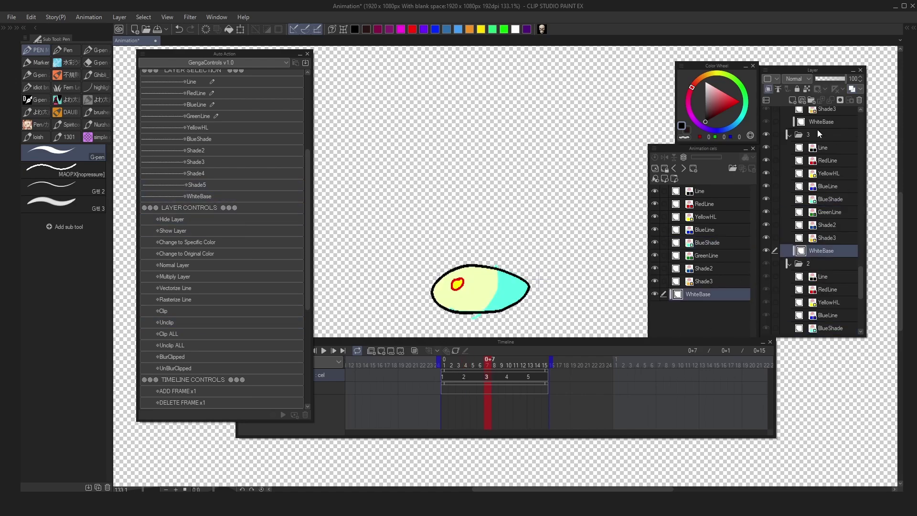
pyautogui.click(766, 90)
pyautogui.press('.')
pyautogui.click(765, 90)
pyautogui.press('.')
pyautogui.click(765, 90)
pyautogui.press('.')
pyautogui.press('.')
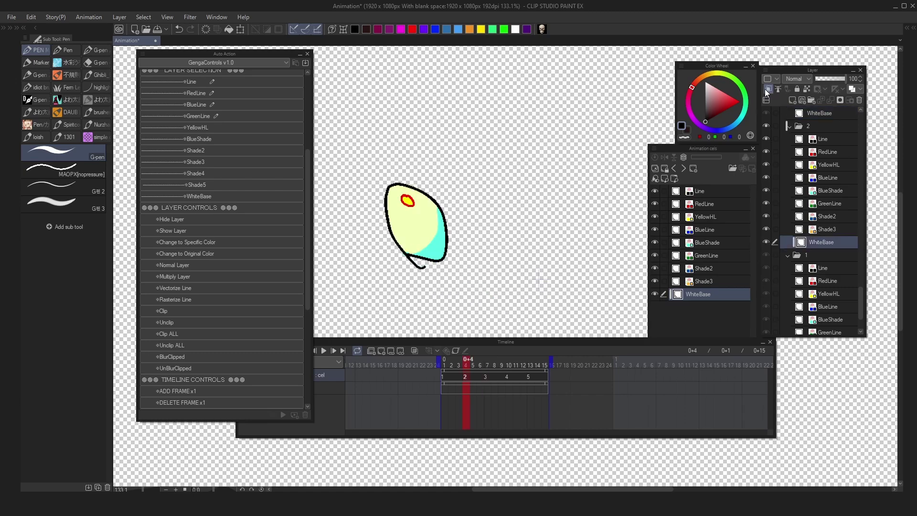
pyautogui.click(766, 90)
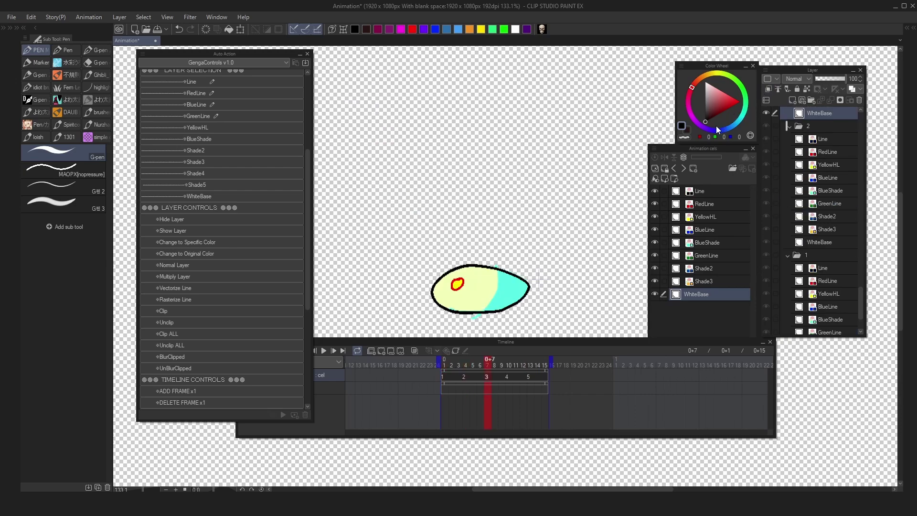
# Play back the animation and step back through its frames to examine the layer clipping on the cels.
pyautogui.press('space')
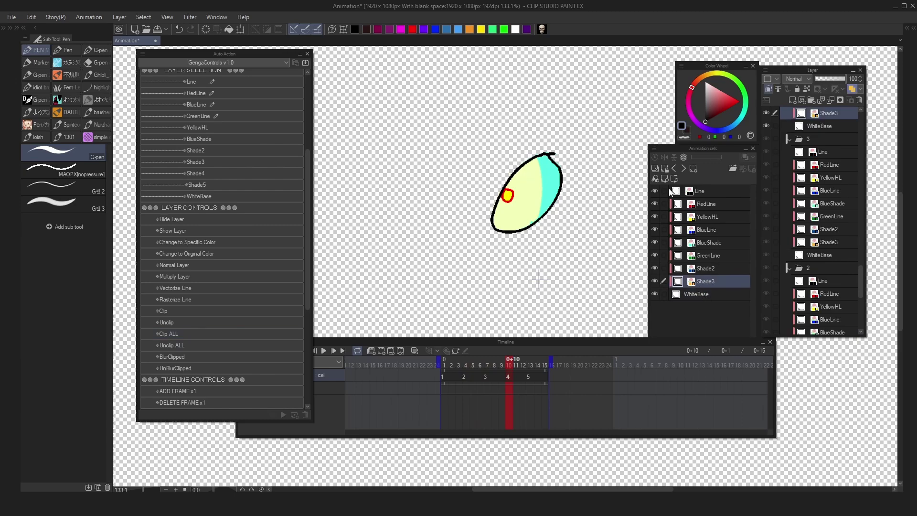
pyautogui.press('space')
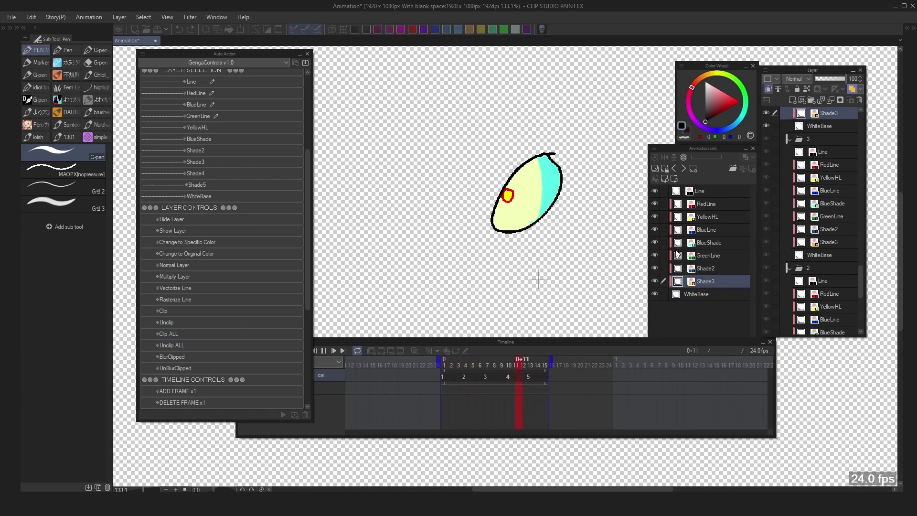
pyautogui.press('space')
pyautogui.press('Left')
pyautogui.press('Left')
pyautogui.press('Left')
pyautogui.press('Left')
pyautogui.press('Left')
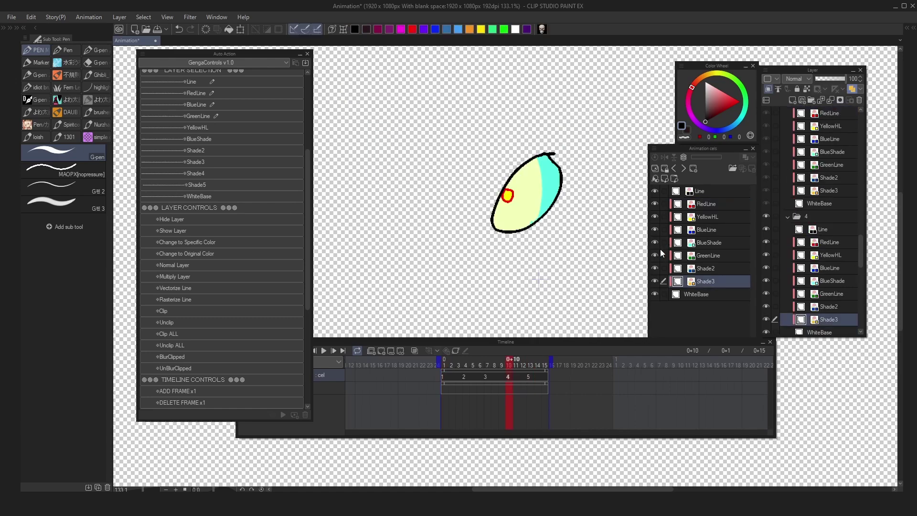
# Release the clipping on the cel layers with the Unclip ALL auto action and play back the animation.
pyautogui.press('Right')
pyautogui.click(185, 345)
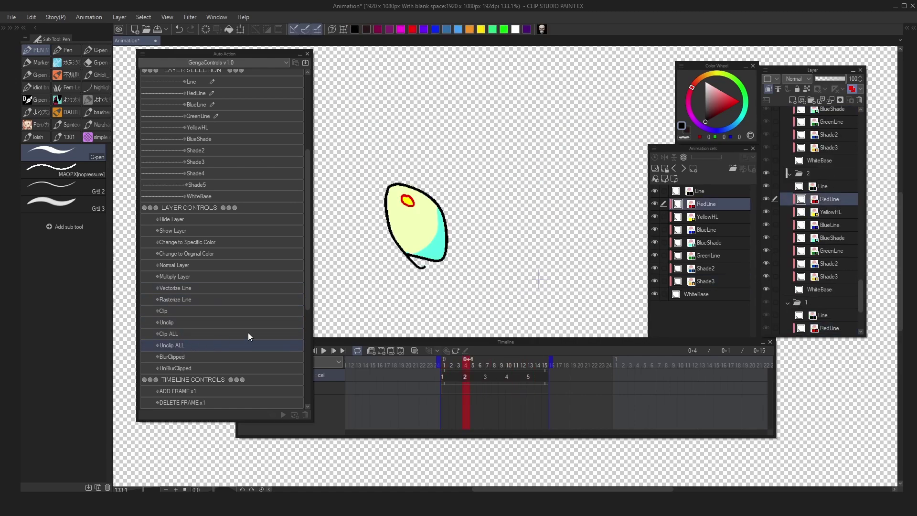
pyautogui.press('Return')
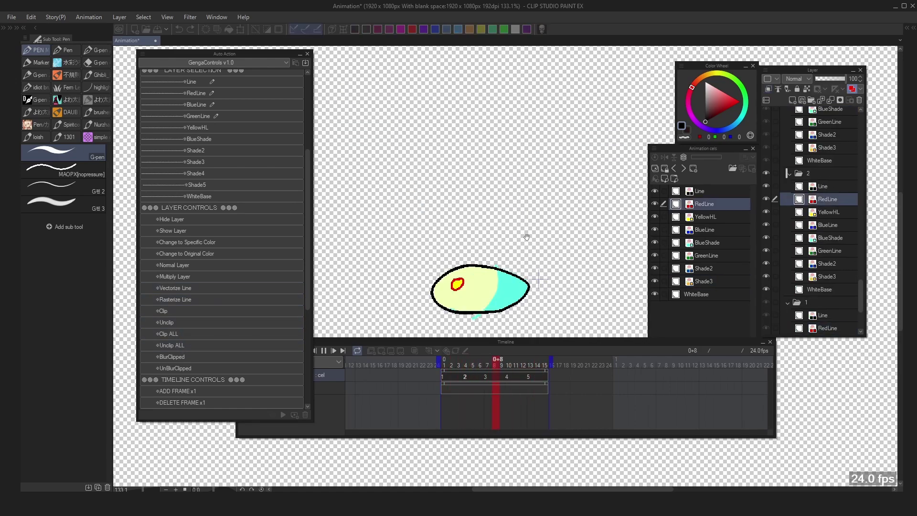
# Extend the end of the animation to frame 18 and lengthen the cel and paper tracks to cover the added frames.
pyautogui.click(205, 243)
pyautogui.scroll(-6, 206, 251)
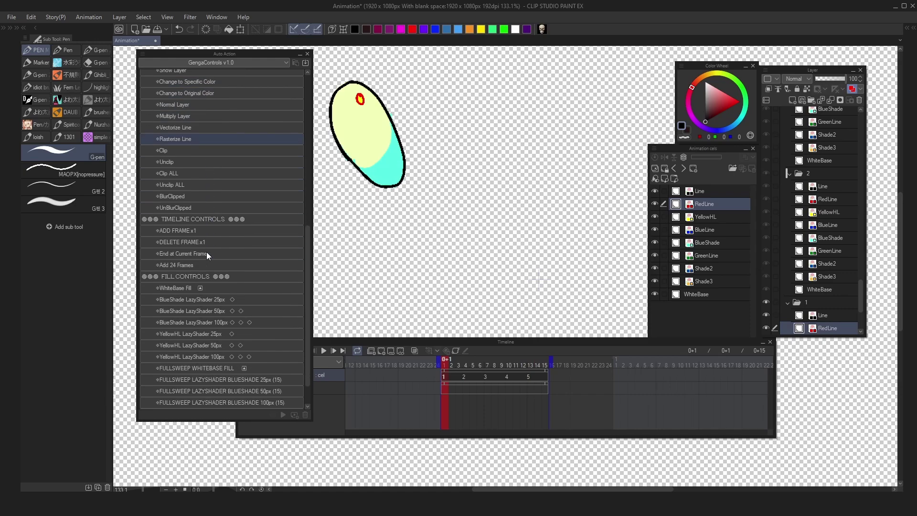
pyautogui.click(220, 243)
pyautogui.scroll(6, 241, 248)
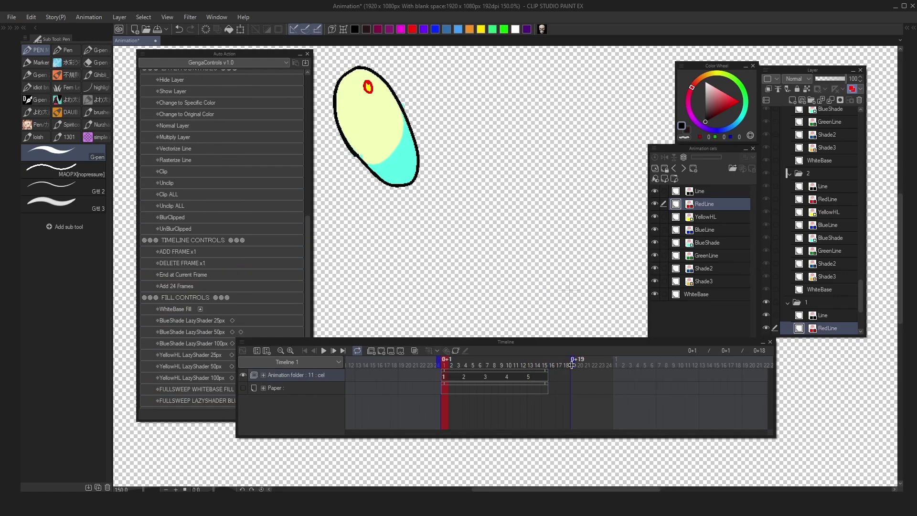
pyautogui.moveTo(547, 373); pyautogui.dragTo(605, 389)
# Go to cel 4 at frame 10 and duplicate it with the DUPLICATE CEL auto action.
pyautogui.click(510, 376)
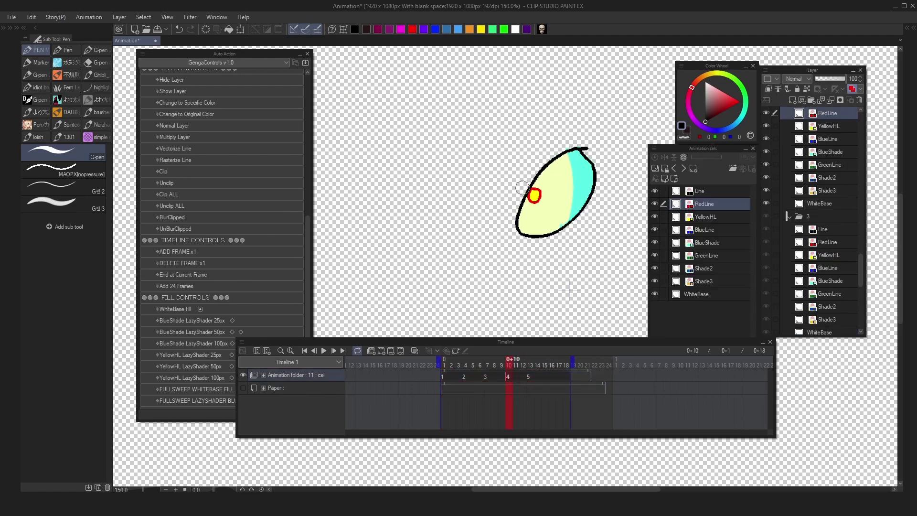
pyautogui.scroll(-1, 553, 169)
pyautogui.scroll(-3, 552, 169)
pyautogui.click(553, 376)
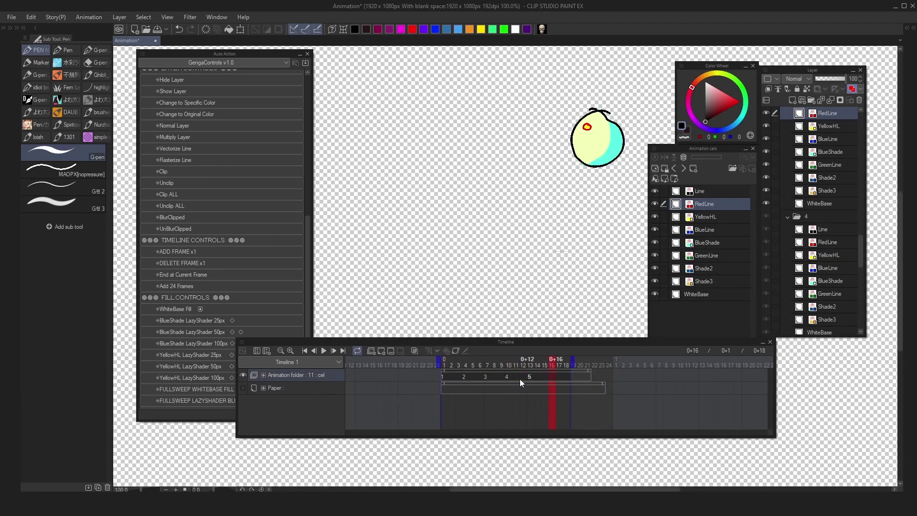
pyautogui.click(509, 378)
pyautogui.click(509, 379)
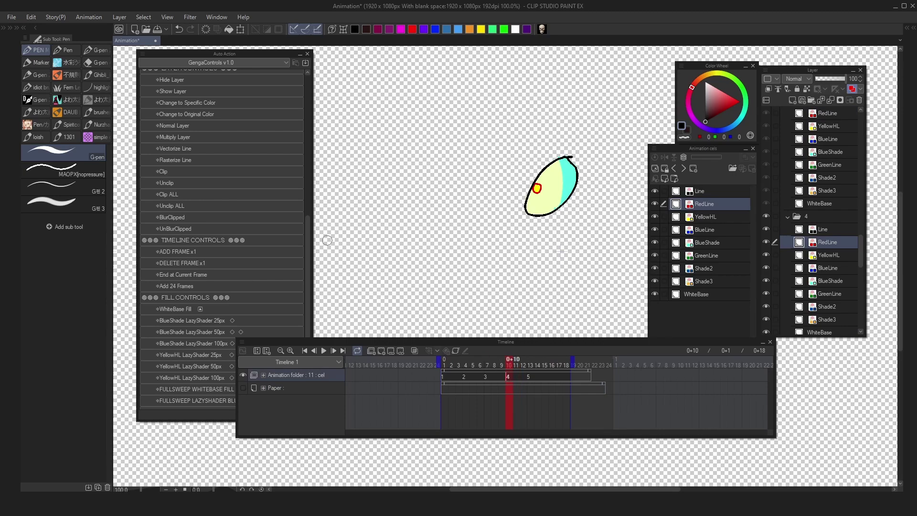
pyautogui.click(186, 117)
pyautogui.scroll(8, 182, 114)
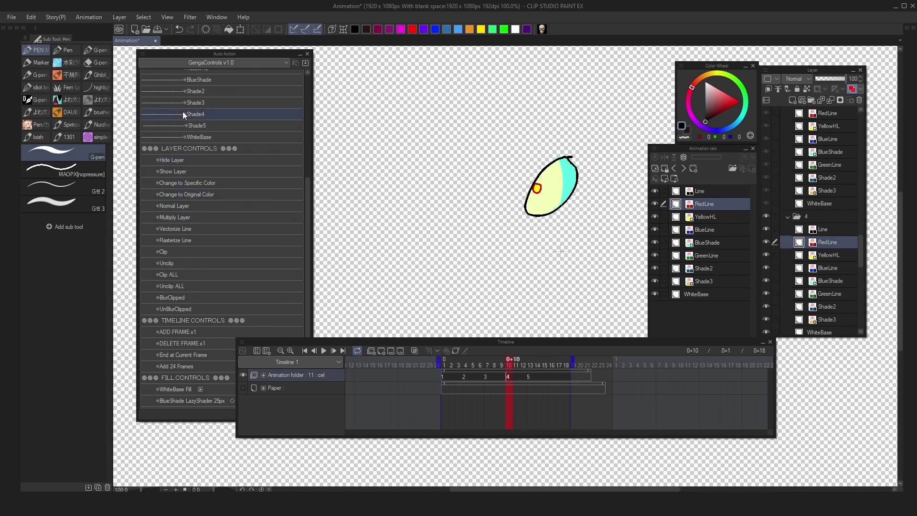
pyautogui.scroll(1, 183, 119)
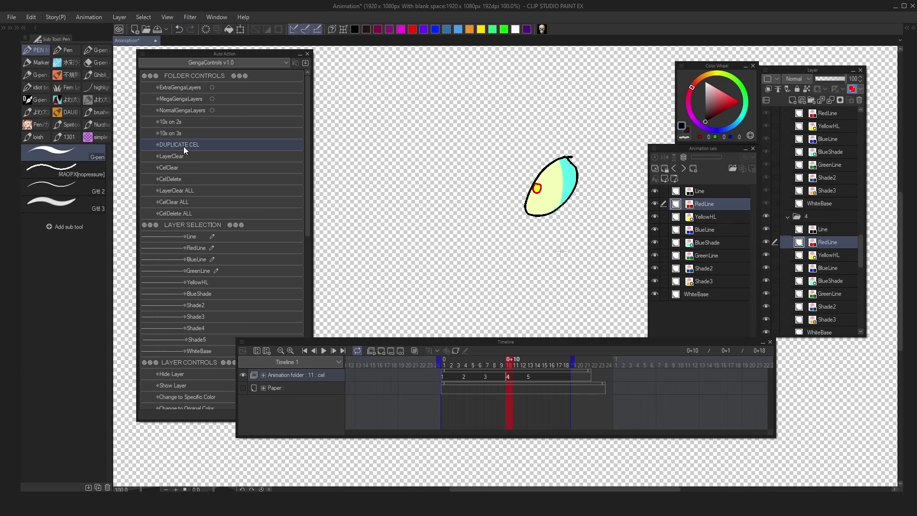
pyautogui.click(183, 146)
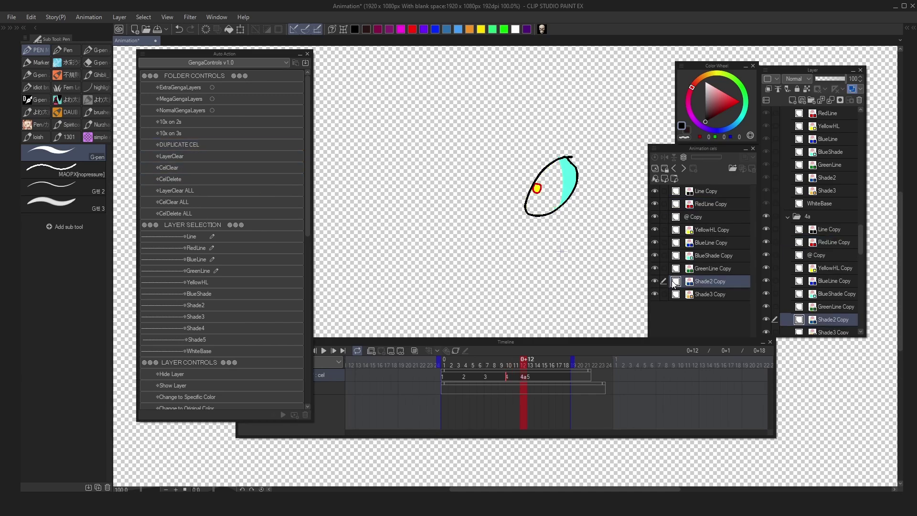
# Set the name of layer copies to Do not rename in the Layer/Frame preferences.
pyautogui.click(12, 17)
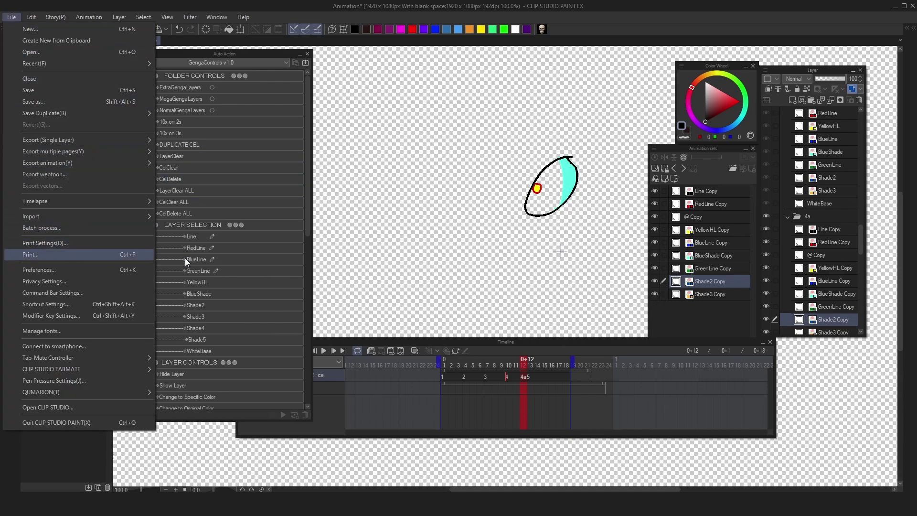
pyautogui.click(715, 233)
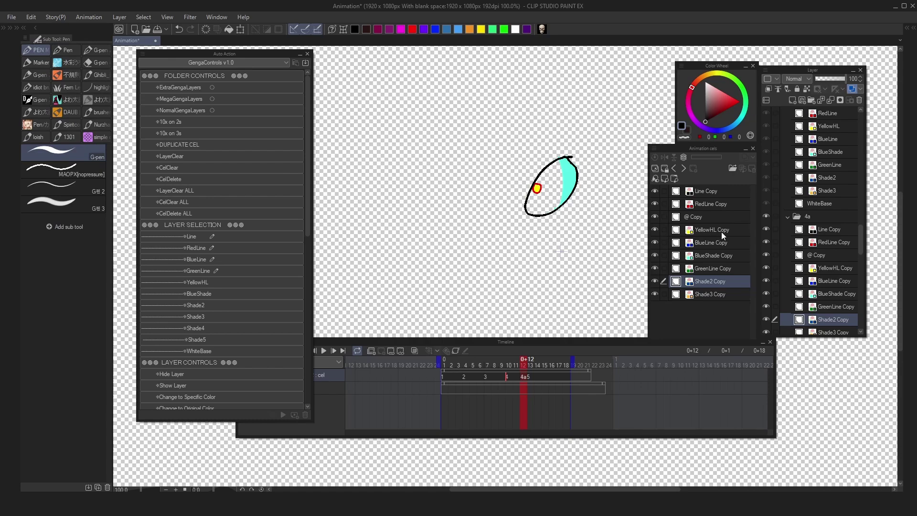
pyautogui.click(14, 17)
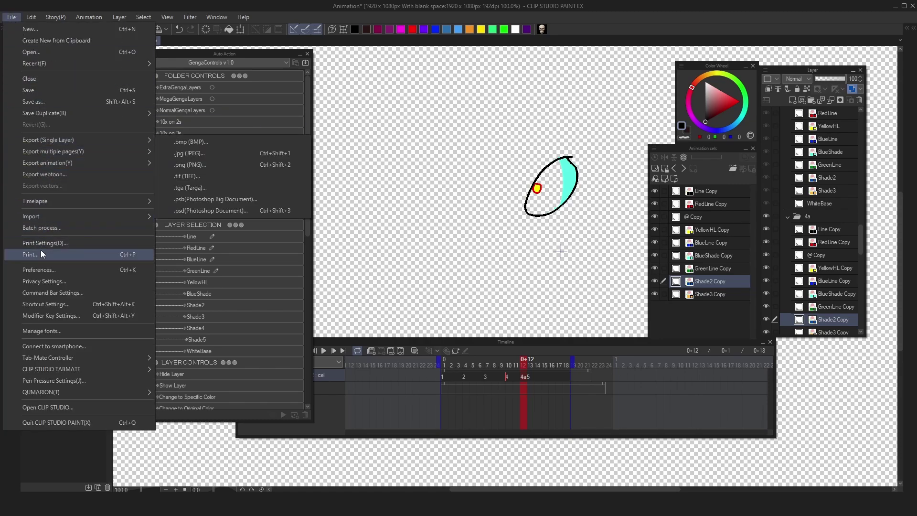
pyautogui.click(52, 270)
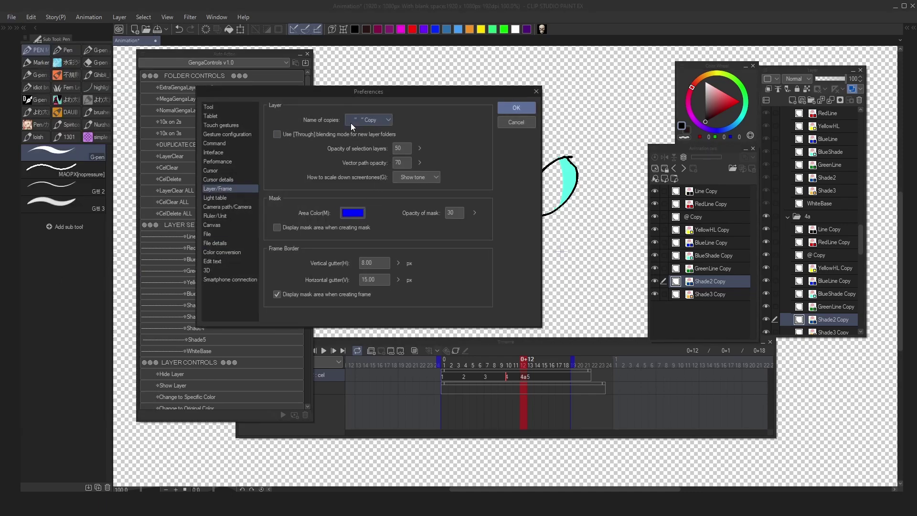
pyautogui.click(365, 122)
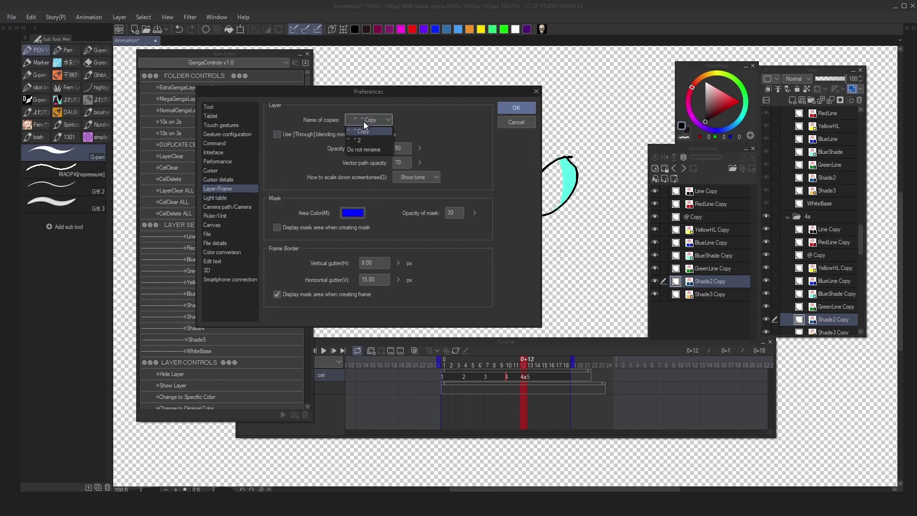
pyautogui.click(360, 150)
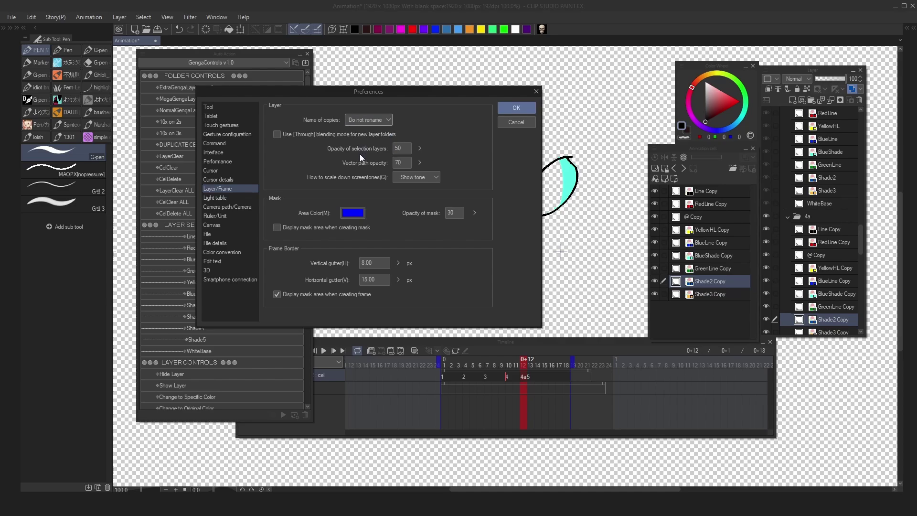
pyautogui.click(521, 123)
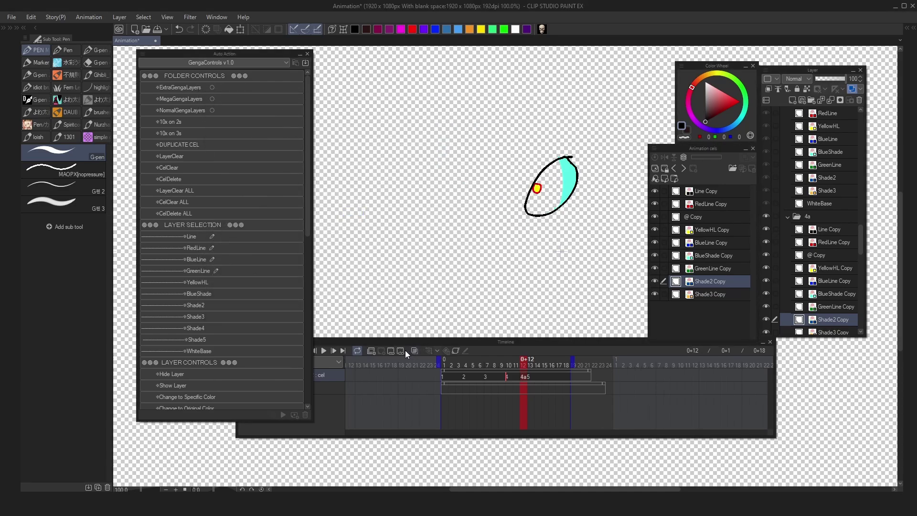
# Remove cel 4a from frame 12 of the timeline and duplicate cel 4 again with the DUPLICATE CEL auto action.
pyautogui.hotkey('ctrl', 'z')
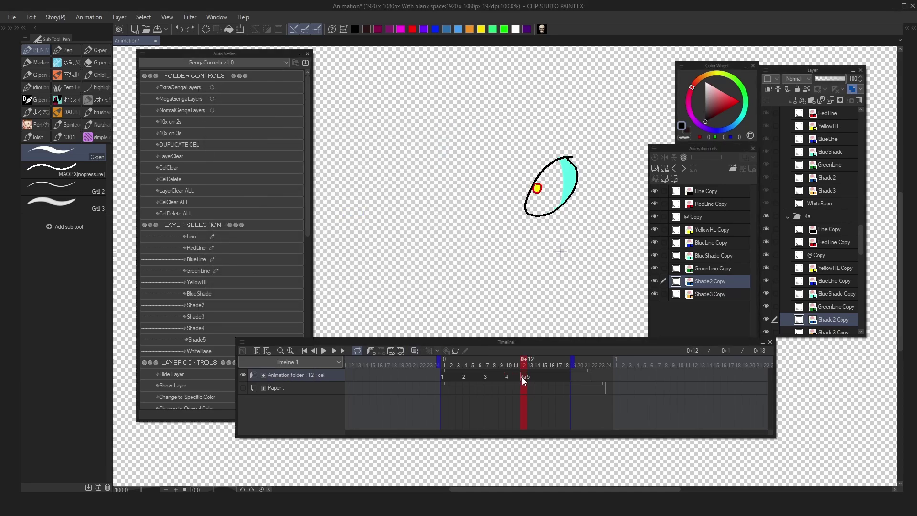
pyautogui.click(403, 353)
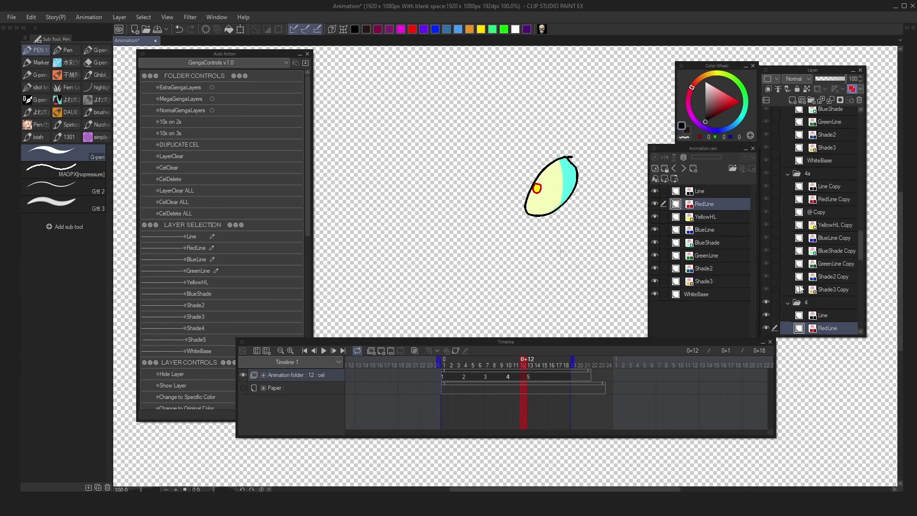
pyautogui.click(168, 143)
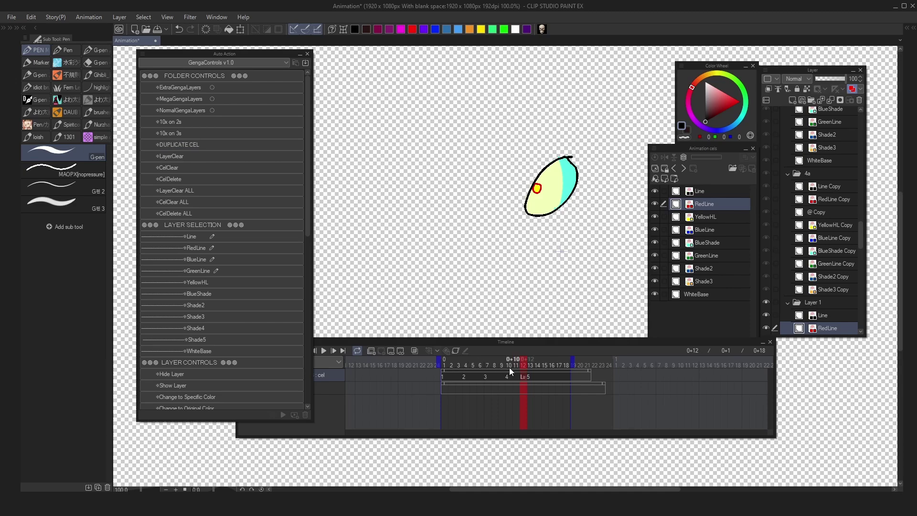
# Renumber the cels on the animation folder's track, move the duplicated cel to frame 15 and check the playback.
pyautogui.click(337, 373)
pyautogui.rightClick(336, 374)
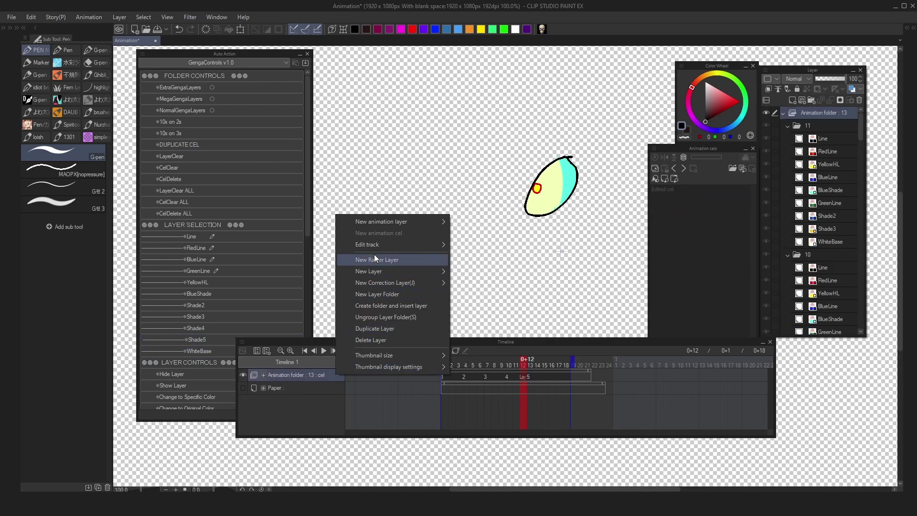
pyautogui.click(375, 259)
pyautogui.moveTo(523, 378)
pyautogui.mouseDown()
pyautogui.moveTo(546, 375)
pyautogui.moveTo(498, 370)
pyautogui.moveTo(552, 370)
pyautogui.moveTo(535, 371)
pyautogui.mouseUp()
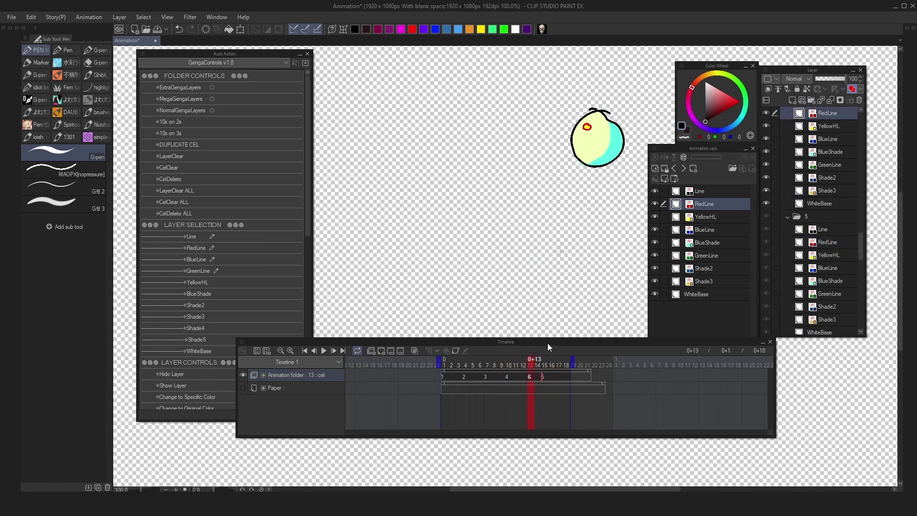
pyautogui.press('space')
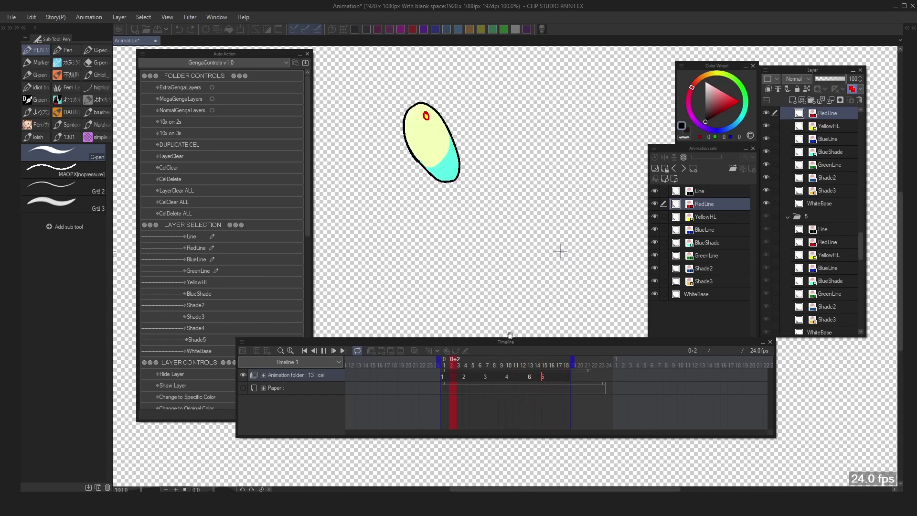
pyautogui.press('space')
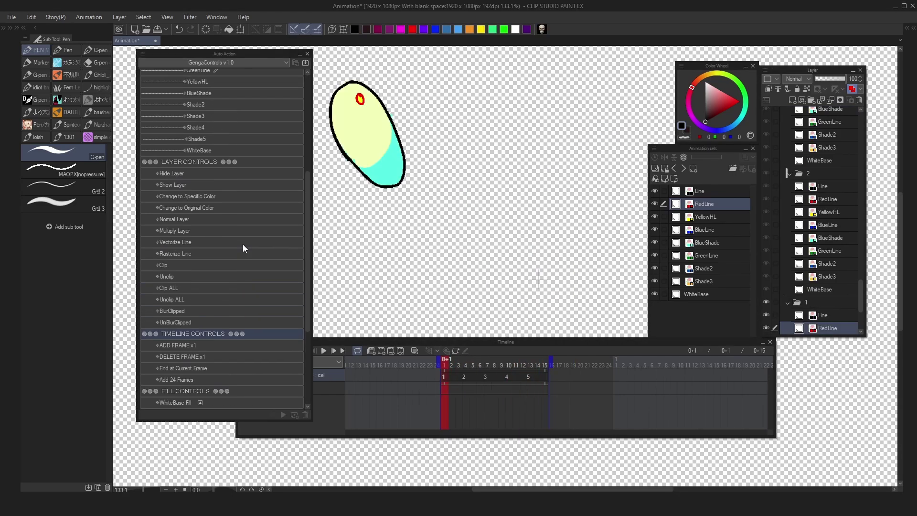
# Look through the GengaControls v1.0 auto action list from the folder controls to the fill controls.
pyautogui.scroll(-2, 243, 245)
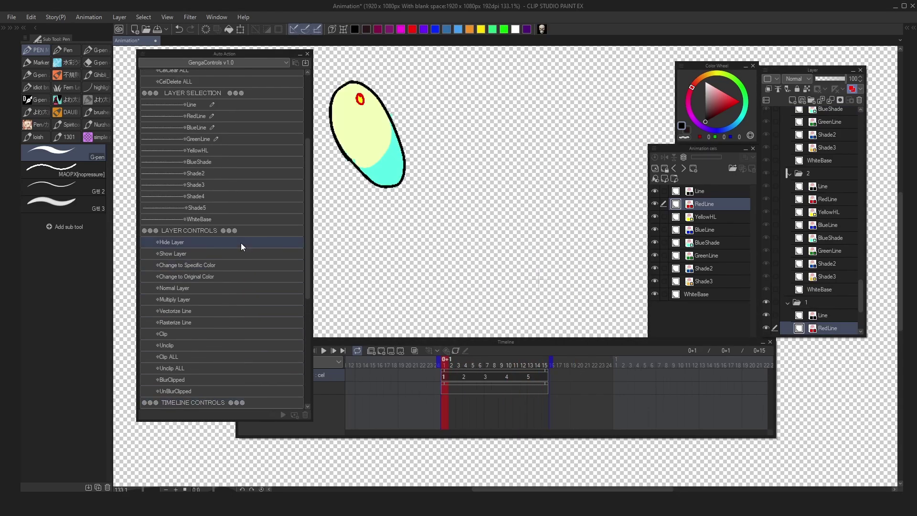
pyautogui.scroll(5, 194, 239)
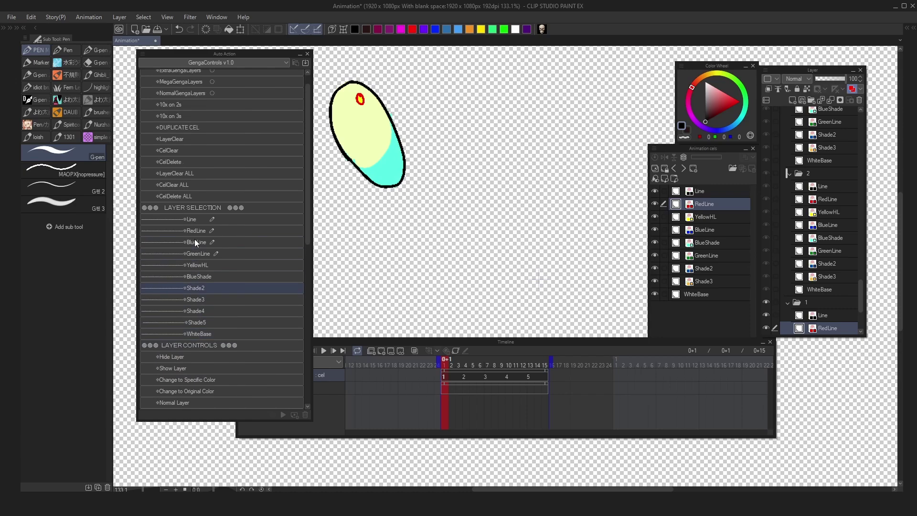
pyautogui.scroll(1, 195, 241)
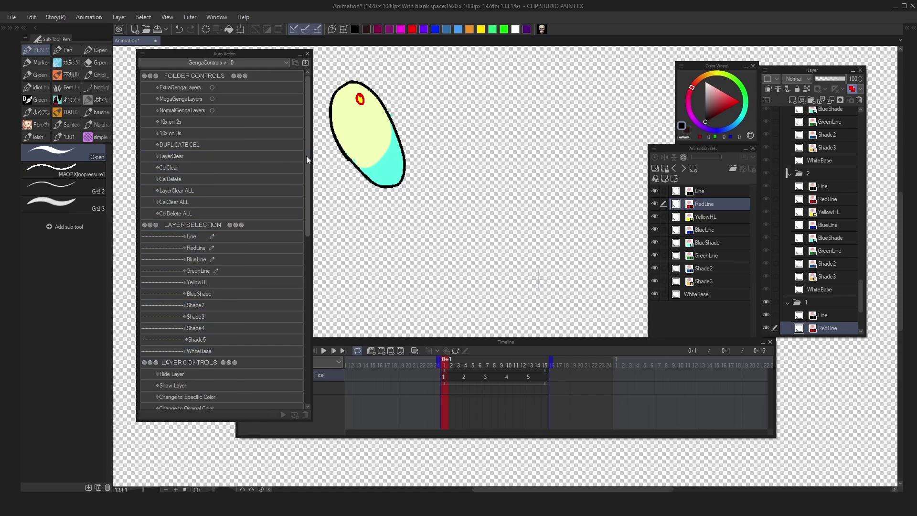
pyautogui.moveTo(305, 156); pyautogui.dragTo(318, 248)
pyautogui.scroll(-3, 375, 219)
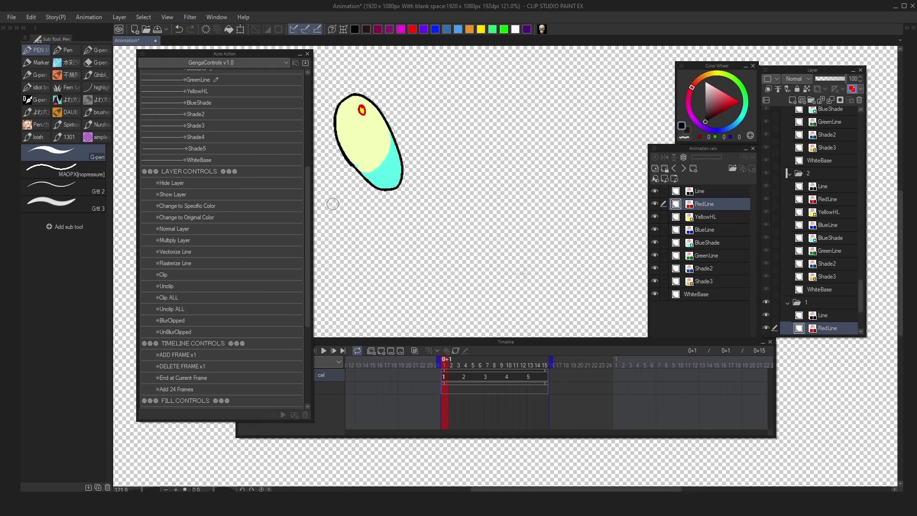
pyautogui.scroll(2, 357, 212)
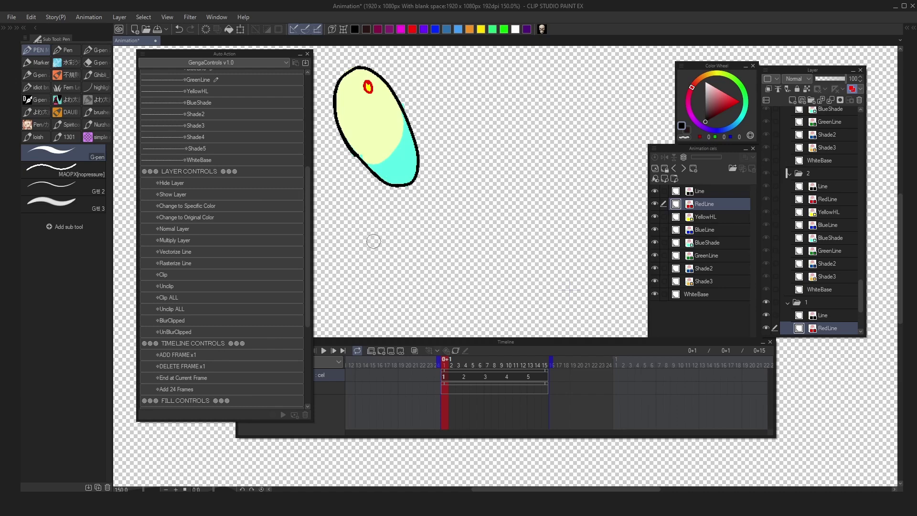
pyautogui.click(189, 209)
pyautogui.scroll(-5, 243, 219)
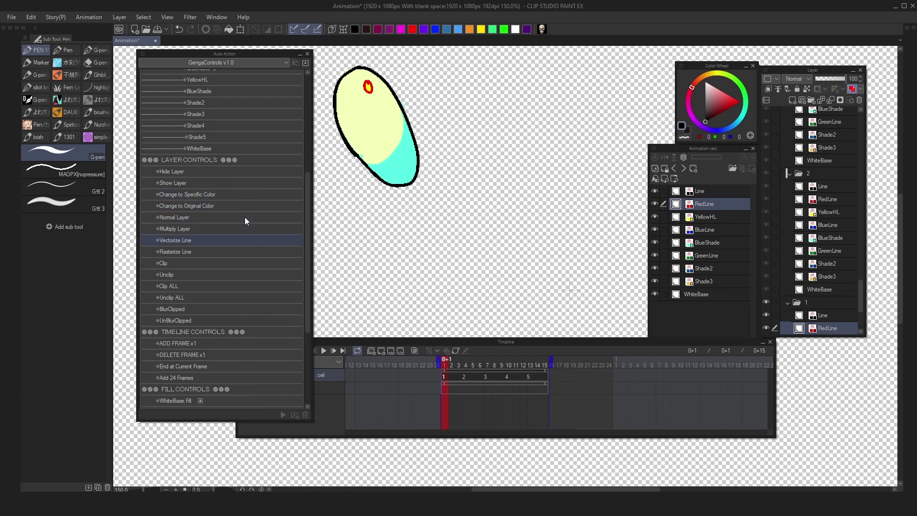